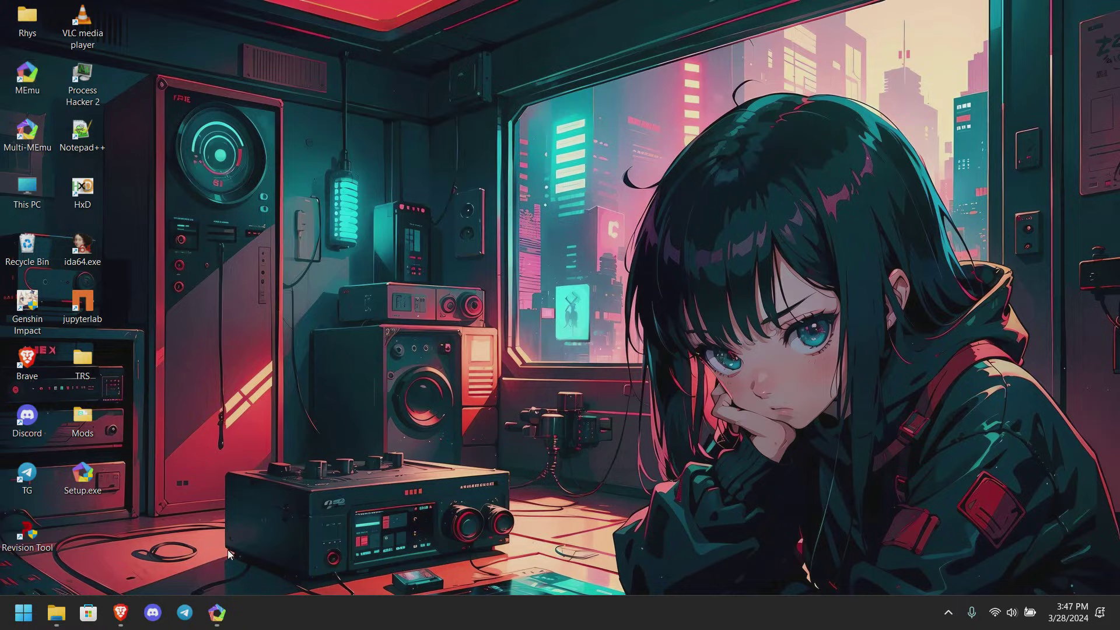
Start the MEmu instance from the Multiple Instance Manager and set its disk sharing to Independent system disk.
{"action": "left_click", "coordinate": [217, 613]}
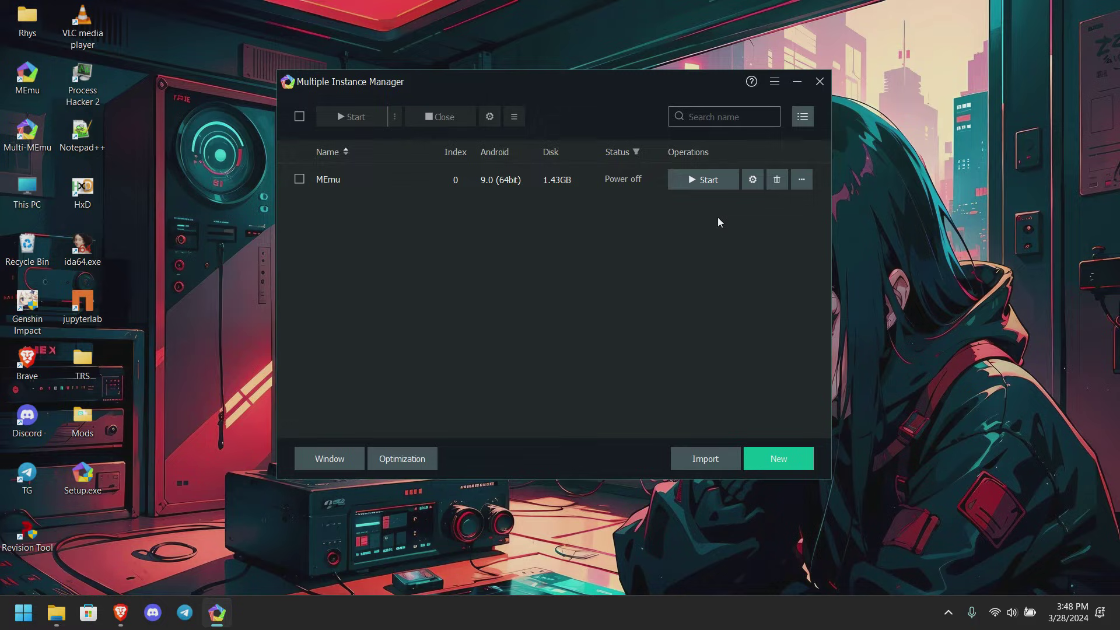
{"action": "left_click", "coordinate": [706, 182]}
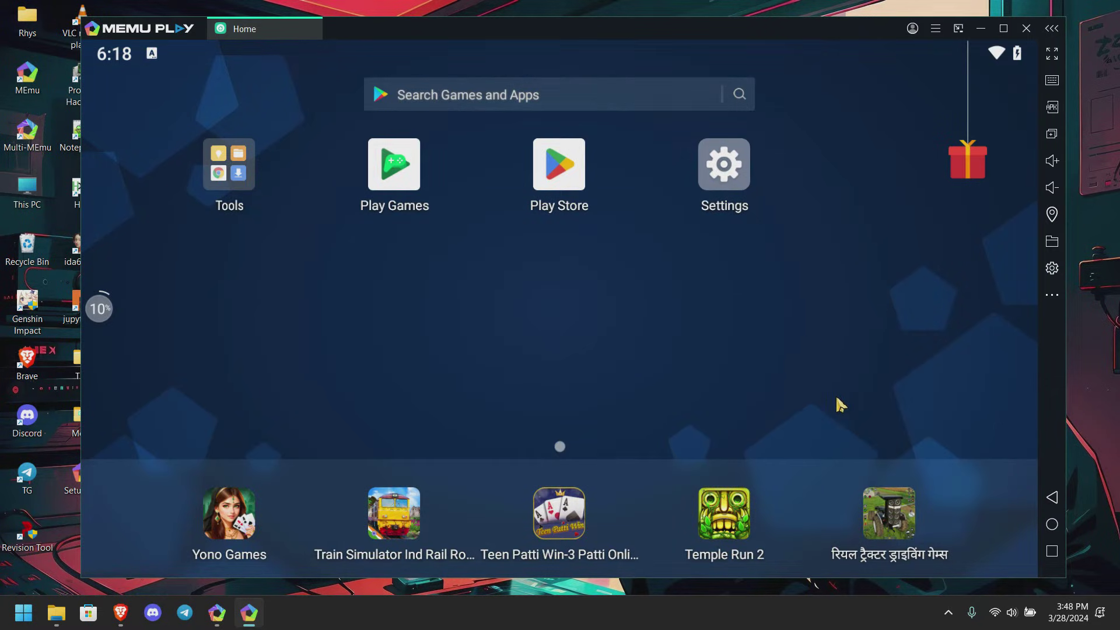
{"action": "left_click", "coordinate": [935, 28]}
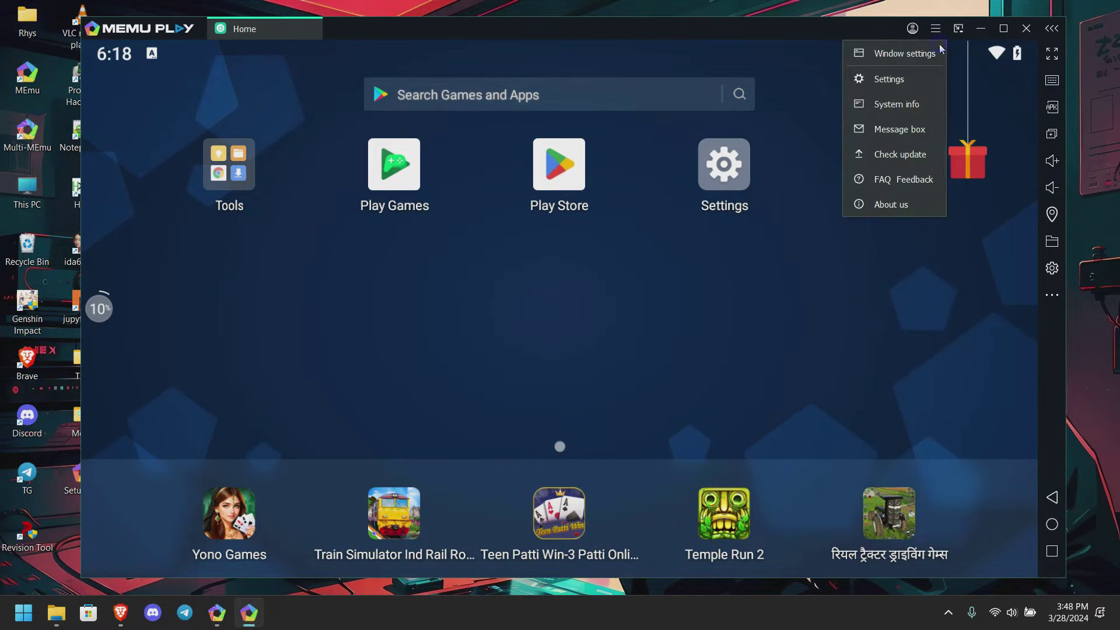
{"action": "left_click", "coordinate": [889, 79]}
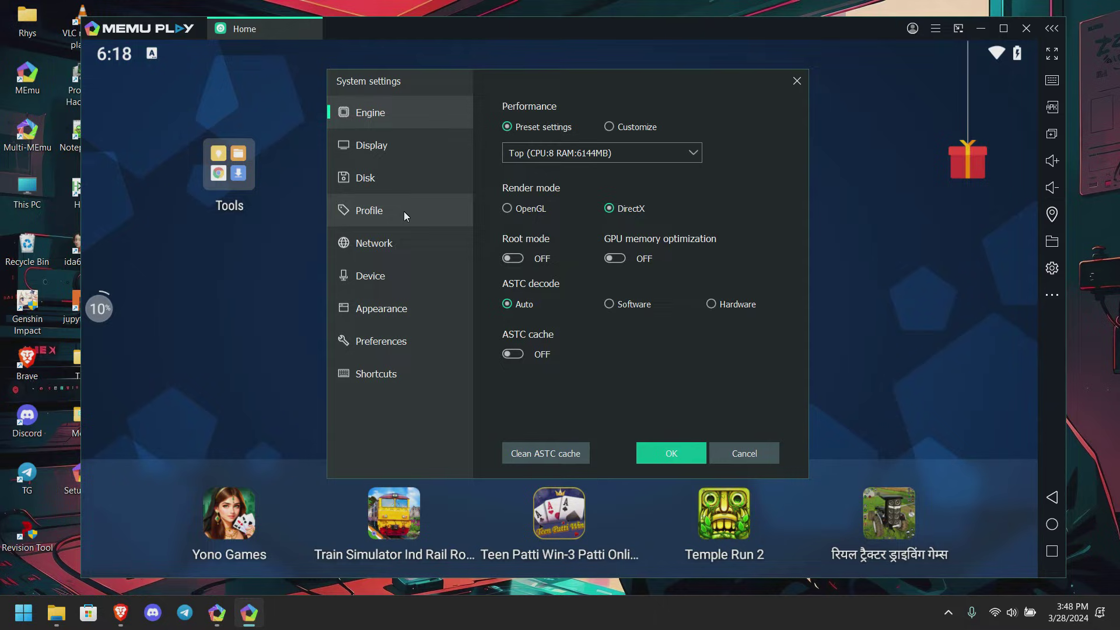
{"action": "left_click", "coordinate": [381, 190]}
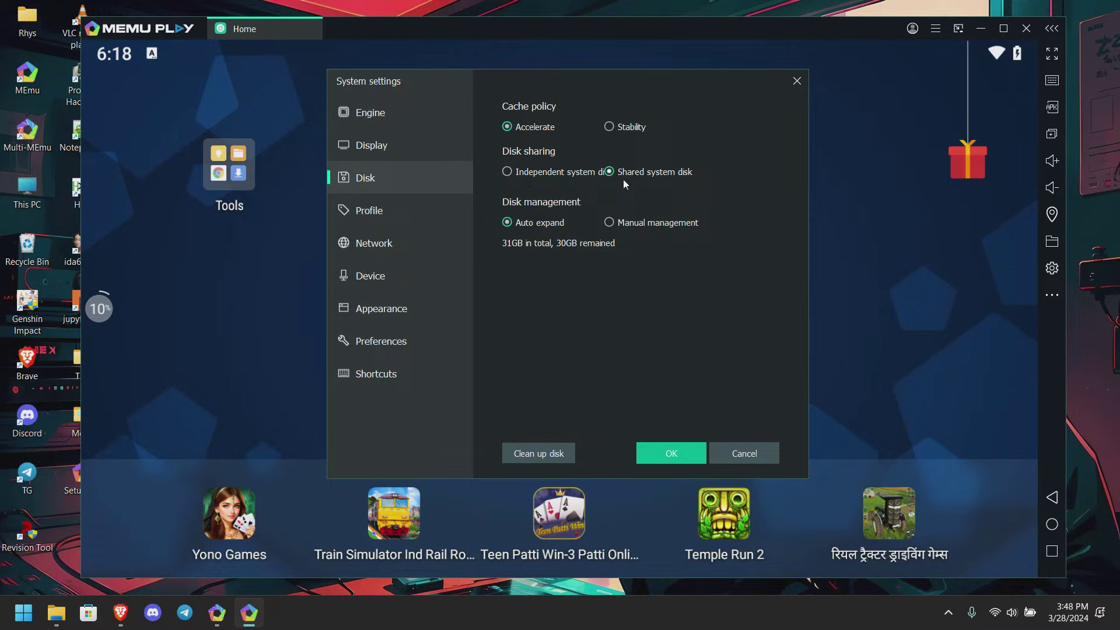
{"action": "left_click", "coordinate": [512, 173]}
Turn on root mode in the engine settings and restart the emulator immediately to apply the changes.
{"action": "left_click", "coordinate": [371, 122]}
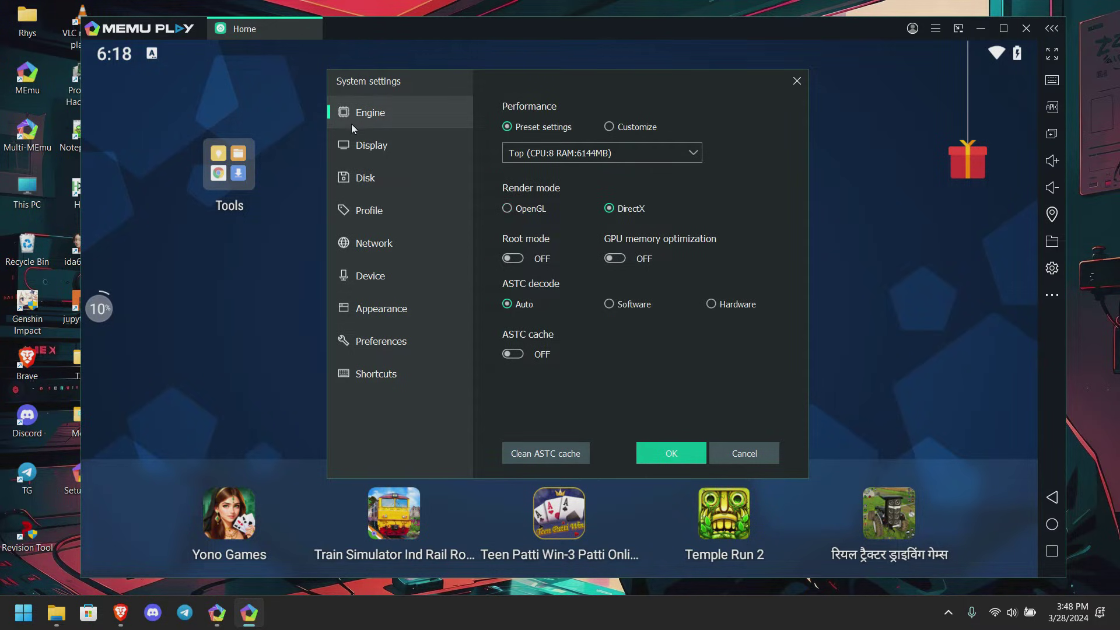
{"action": "left_click", "coordinate": [514, 258]}
{"action": "left_click", "coordinate": [672, 453]}
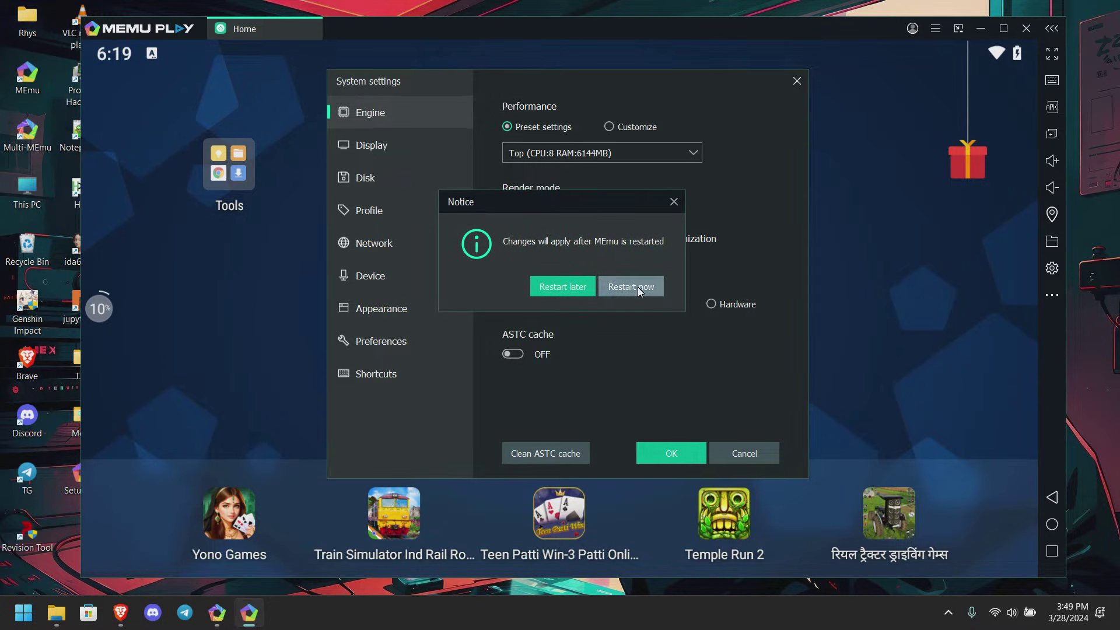
{"action": "left_click", "coordinate": [632, 286]}
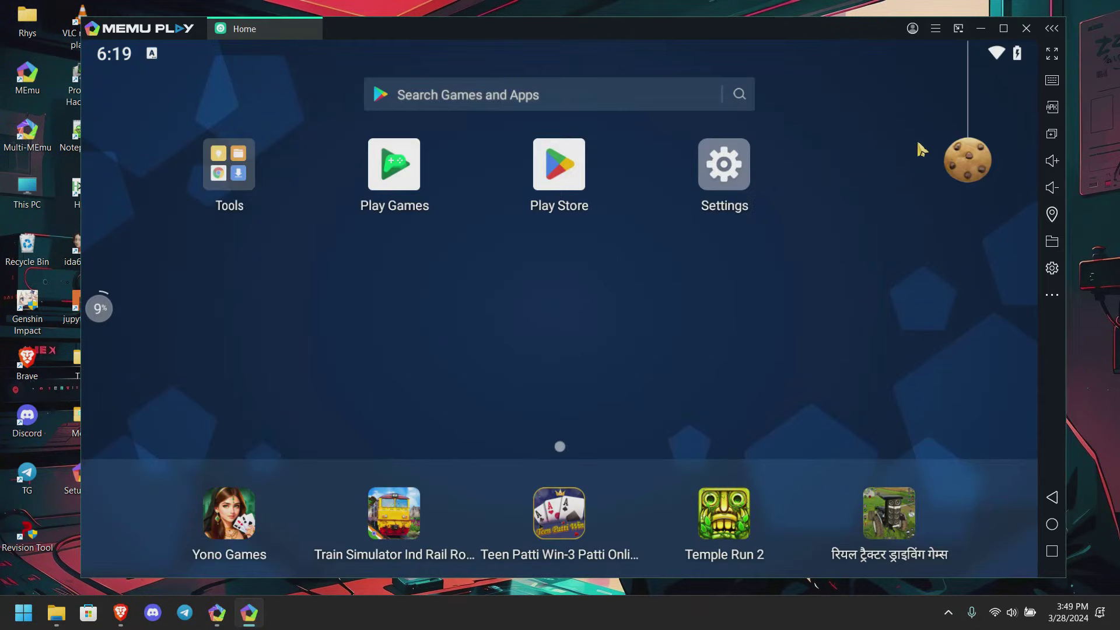
Check the emulator's root mode and disk sharing settings after the restart.
{"action": "left_click", "coordinate": [935, 28]}
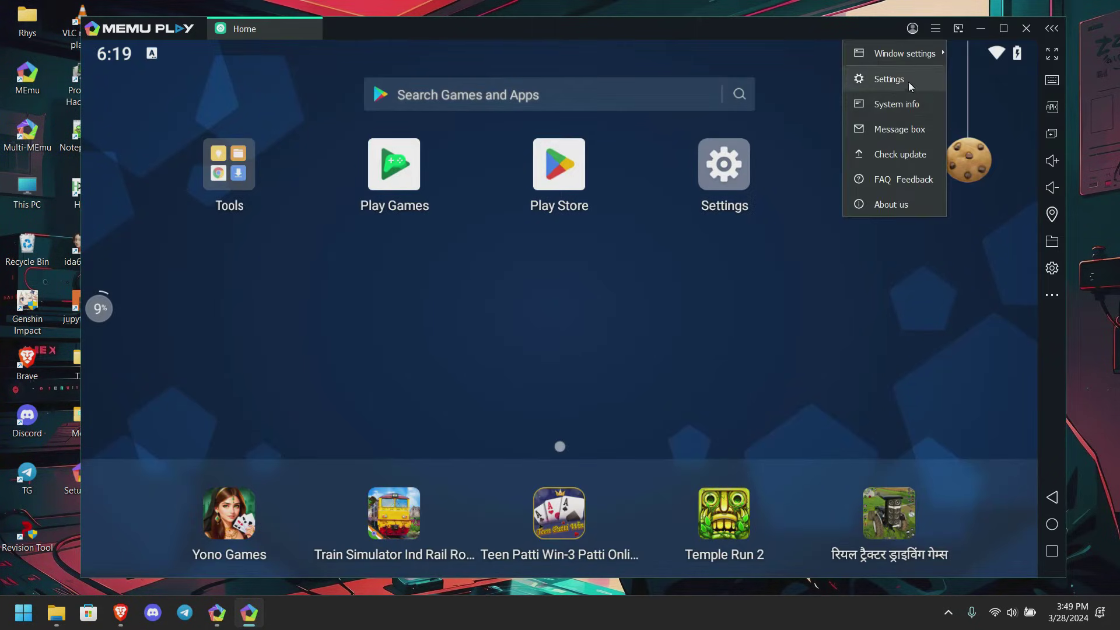
{"action": "left_click", "coordinate": [889, 79]}
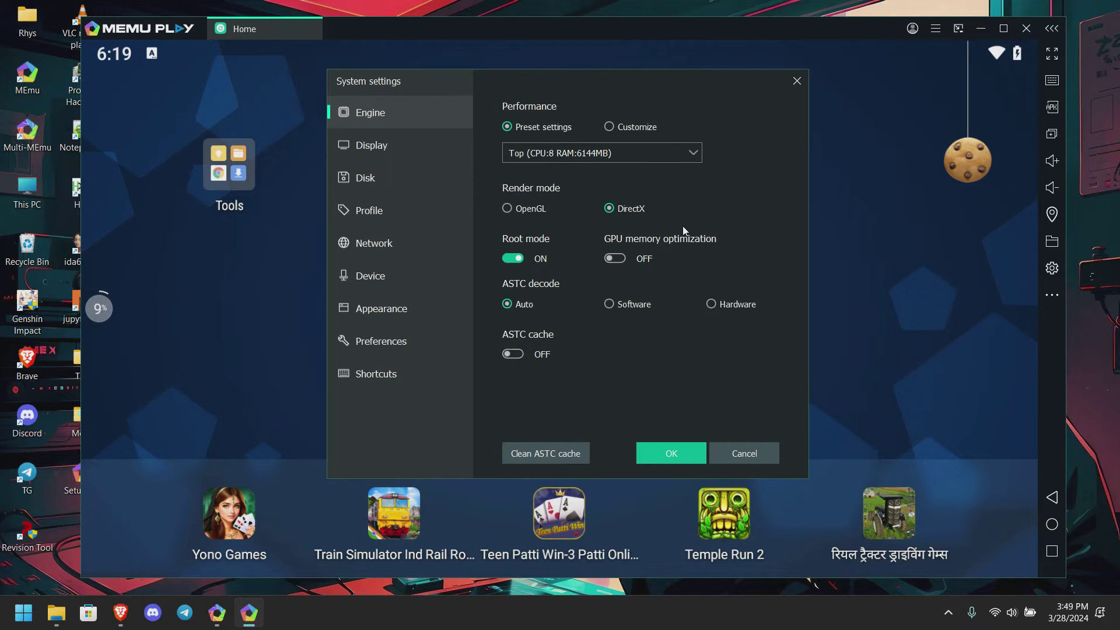
{"action": "left_click", "coordinate": [366, 178]}
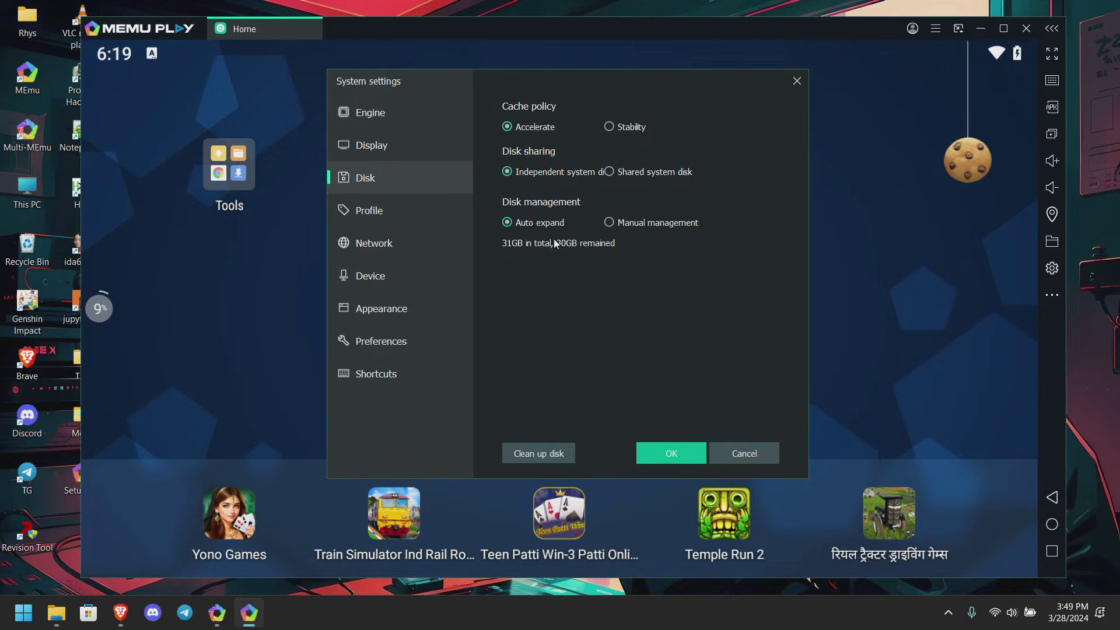
{"action": "left_click", "coordinate": [796, 83]}
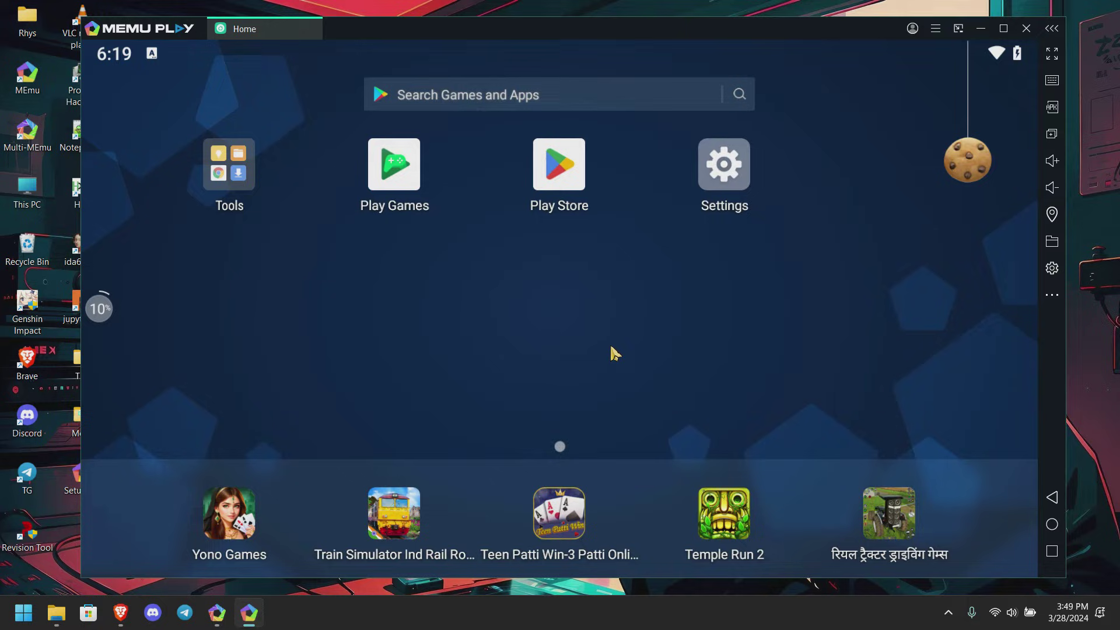
Install magiskDelta25.2.apk from the desktop's Mods folder into the emulator and close the folder window.
{"action": "left_click_drag", "start_coordinate": [516, 28], "coordinate": [567, 23]}
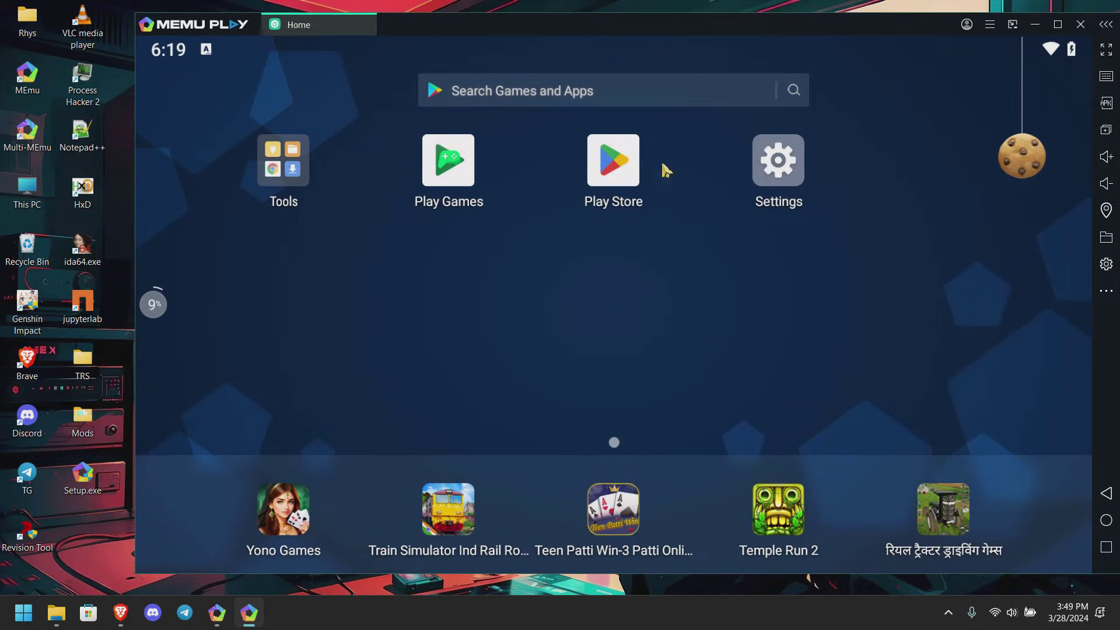
{"action": "left_click", "coordinate": [96, 429]}
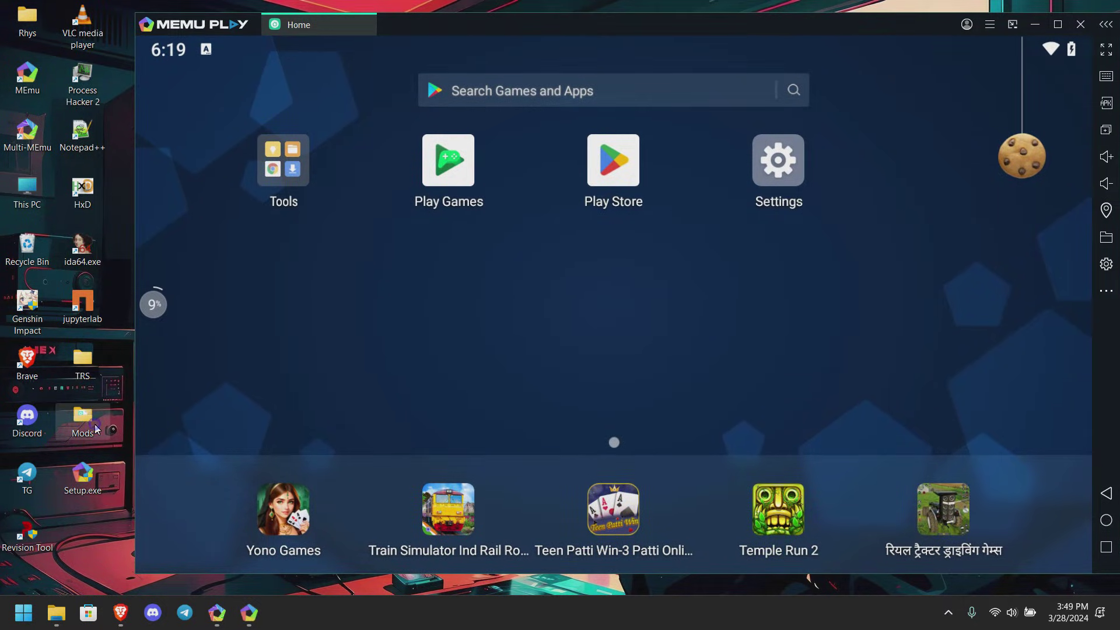
{"action": "double_click", "coordinate": [95, 425]}
{"action": "left_click", "coordinate": [435, 251]}
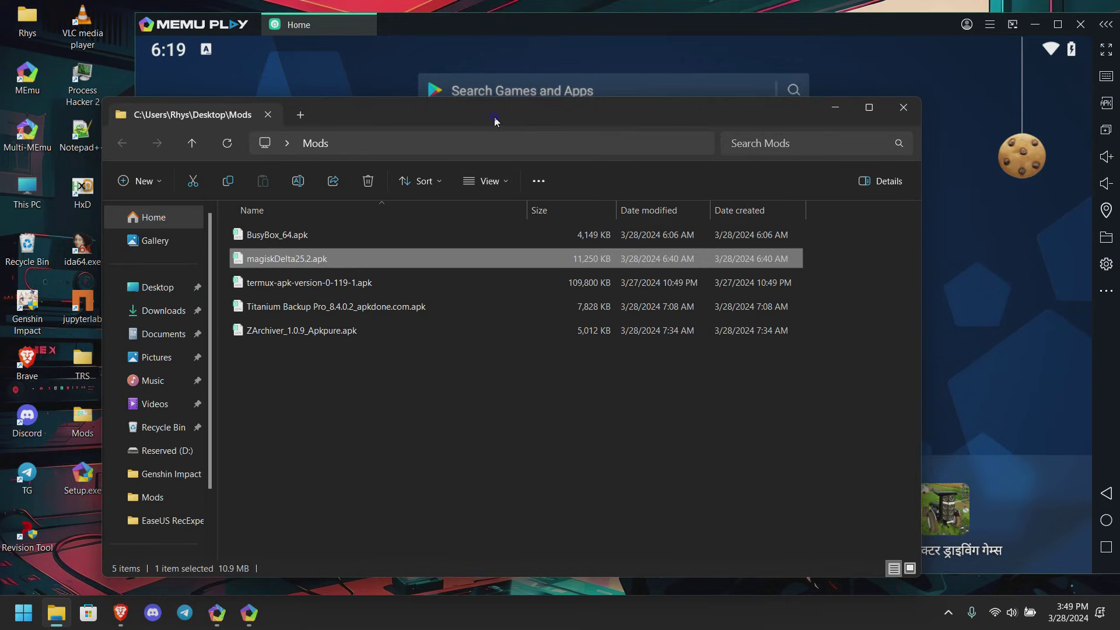
{"action": "left_click_drag", "start_coordinate": [494, 120], "coordinate": [906, 79]}
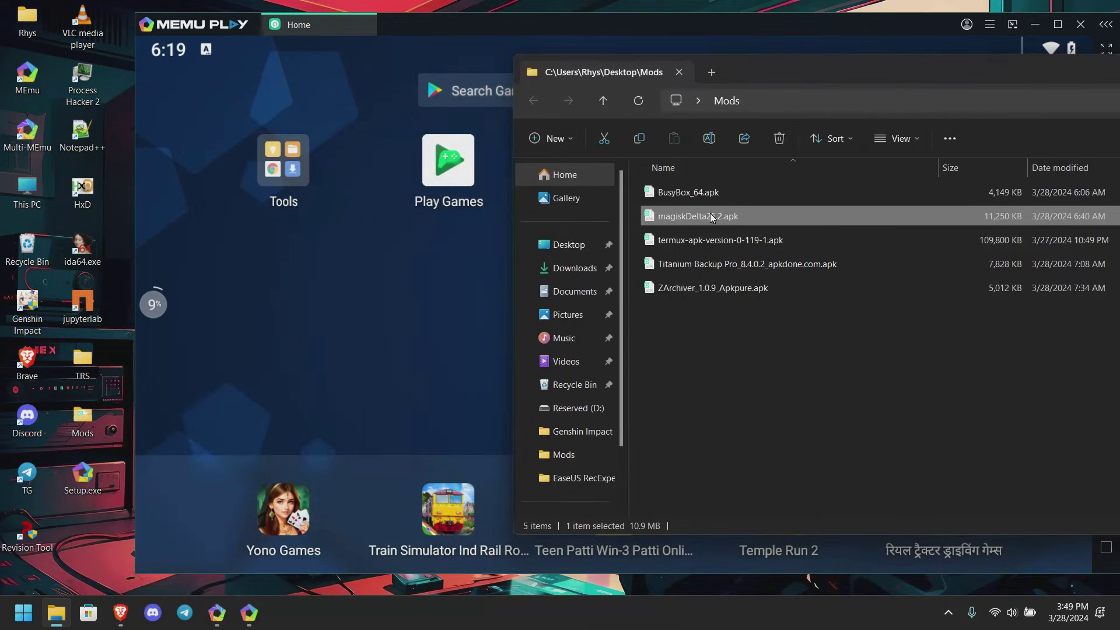
{"action": "left_click_drag", "start_coordinate": [711, 217], "coordinate": [364, 360]}
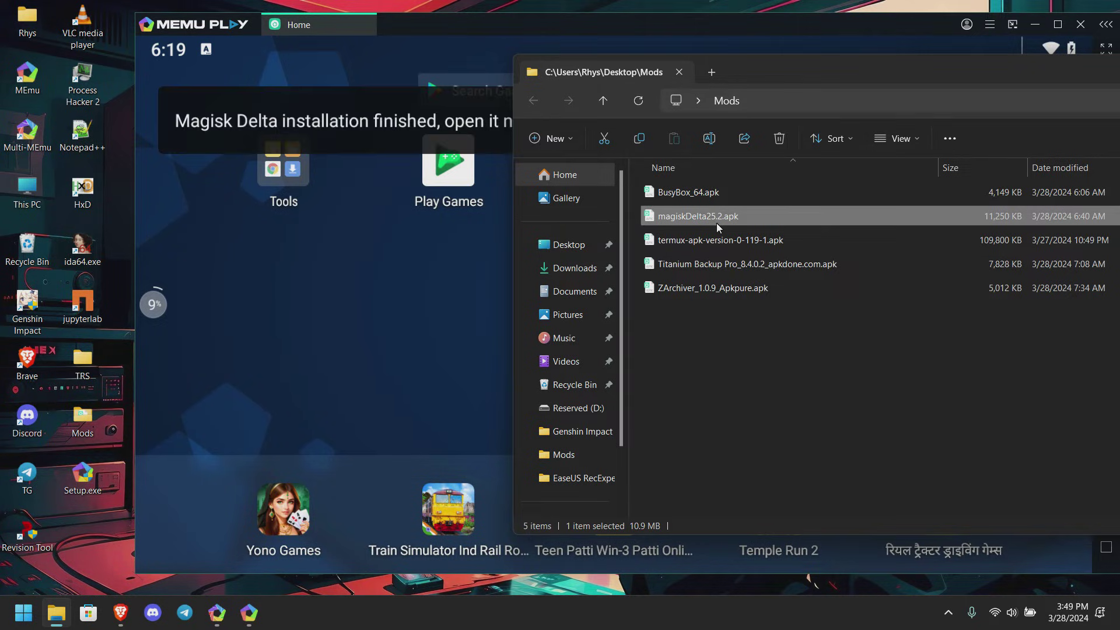
{"action": "left_click_drag", "start_coordinate": [791, 93], "coordinate": [430, 95]}
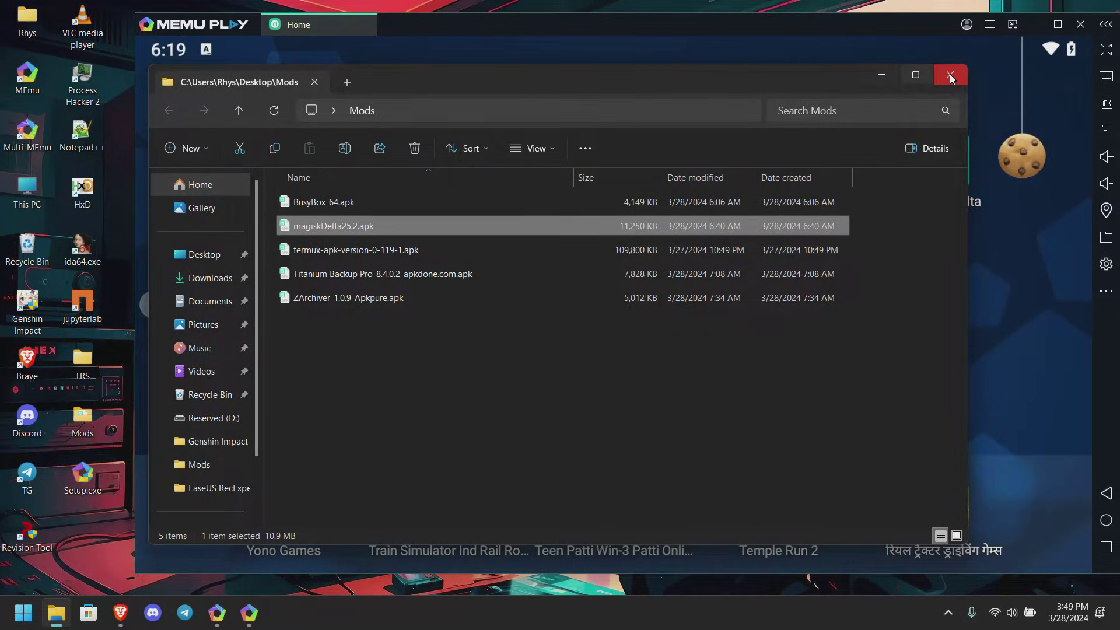
{"action": "left_click", "coordinate": [949, 74]}
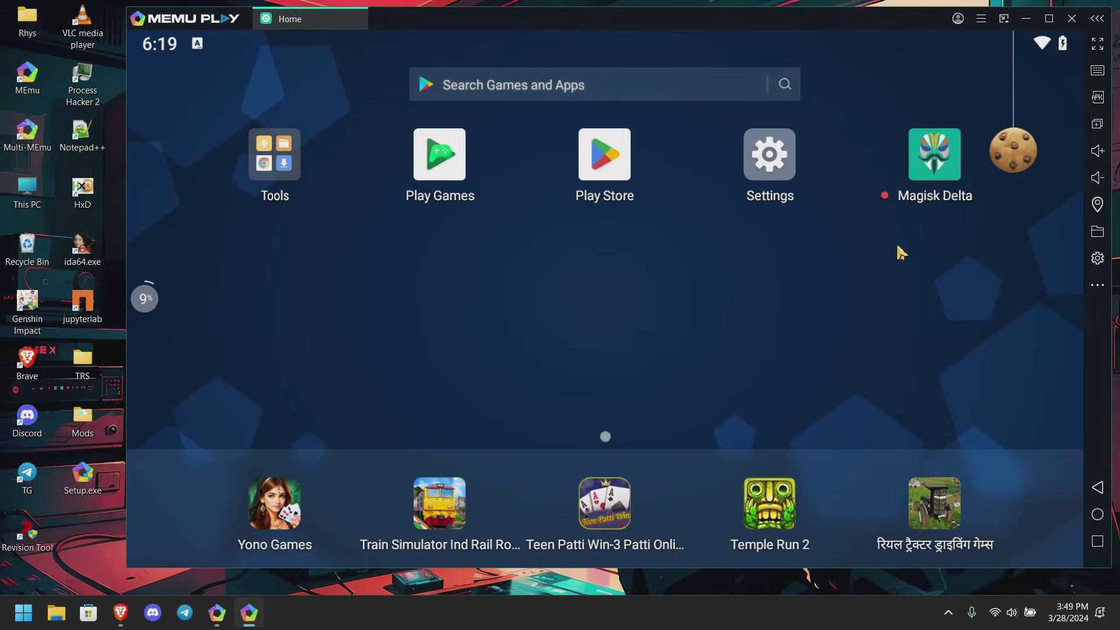
Try to install Magisk from the Magisk Delta app with Direct Install into system partition, with vbmeta patching deselected.
{"action": "left_click", "coordinate": [927, 167]}
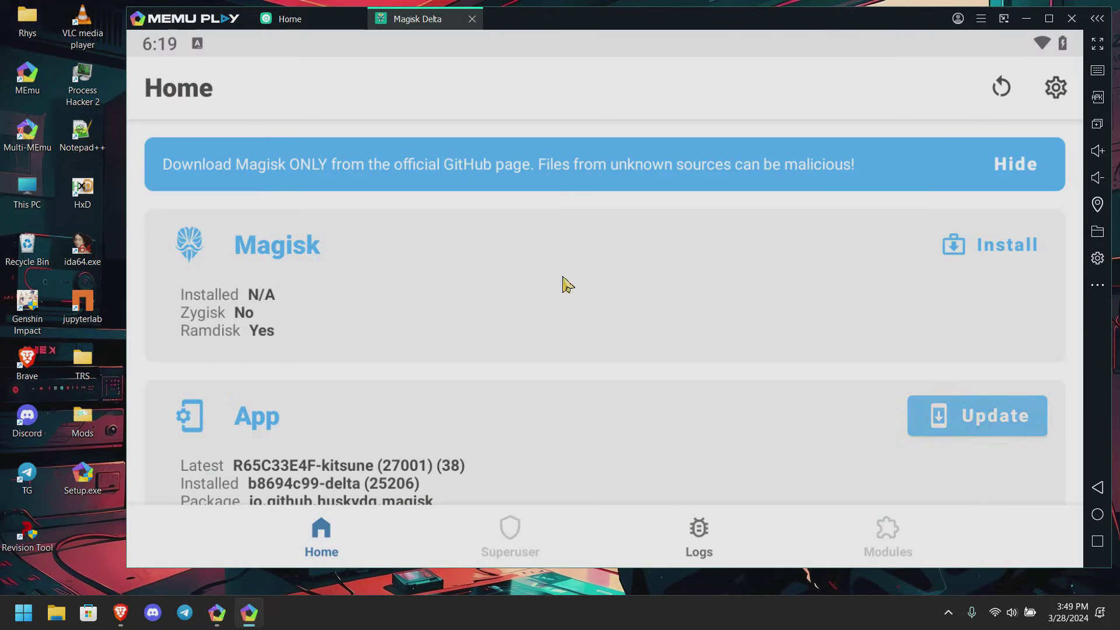
{"action": "left_click", "coordinate": [999, 244]}
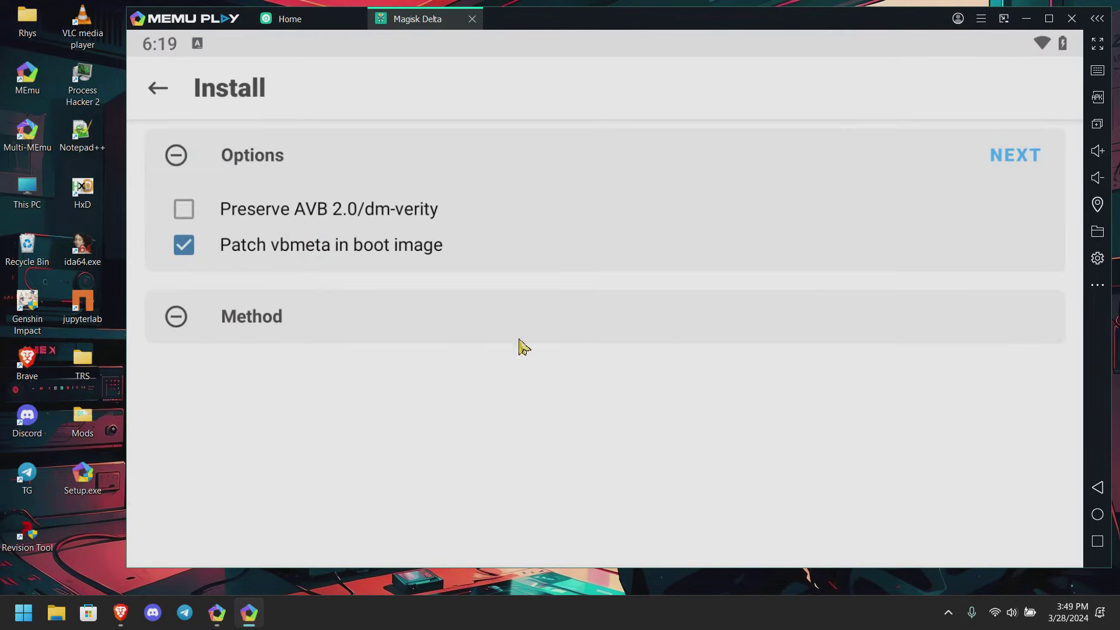
{"action": "left_click", "coordinate": [287, 256]}
{"action": "left_click", "coordinate": [999, 153]}
{"action": "left_click", "coordinate": [299, 353]}
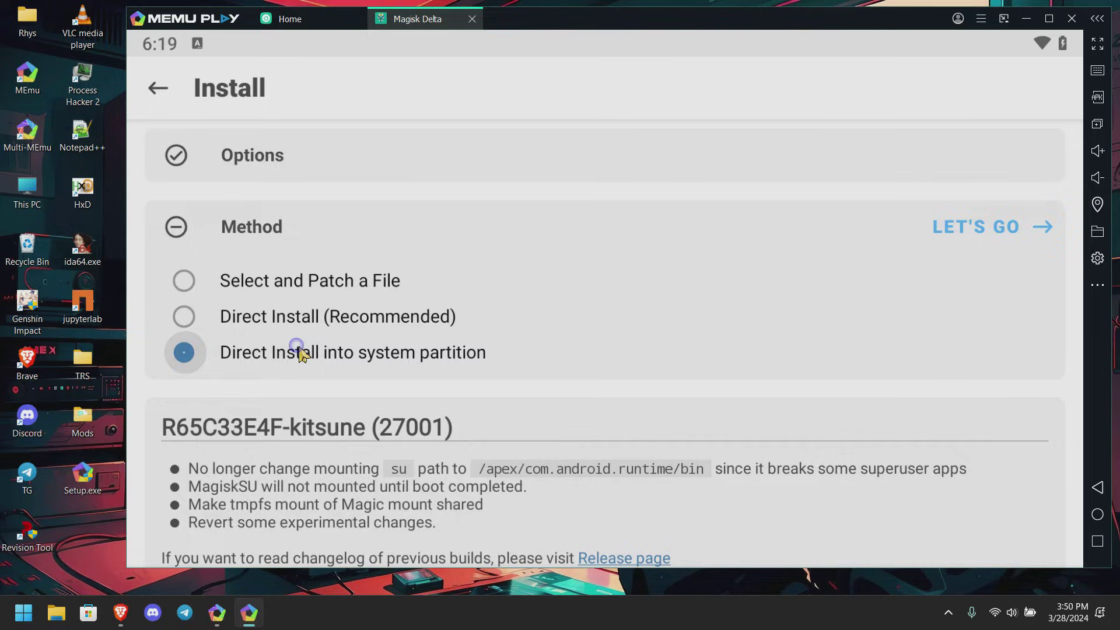
{"action": "left_click", "coordinate": [1005, 225]}
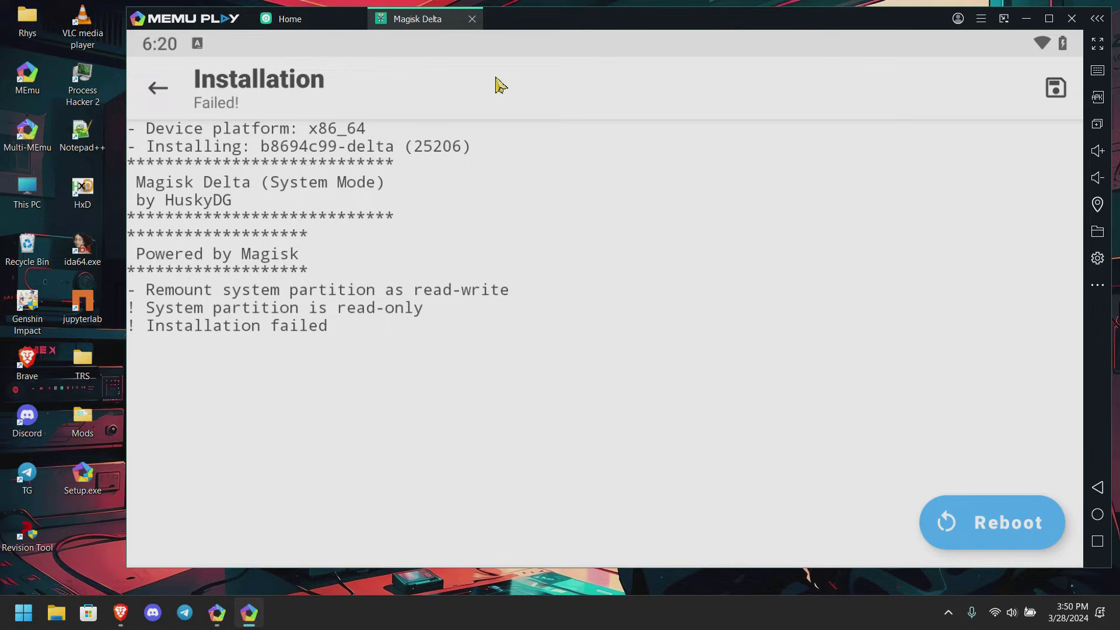
Return to the emulator's home screen and open File Manager from the Tools folder.
{"action": "left_click", "coordinate": [304, 21]}
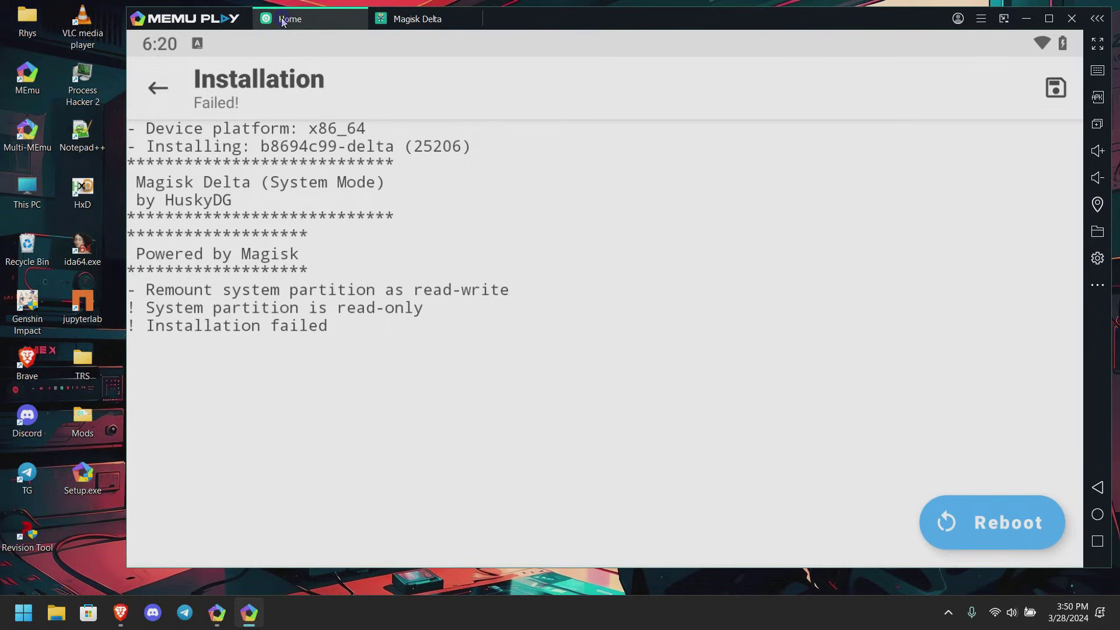
{"action": "left_click", "coordinate": [256, 184]}
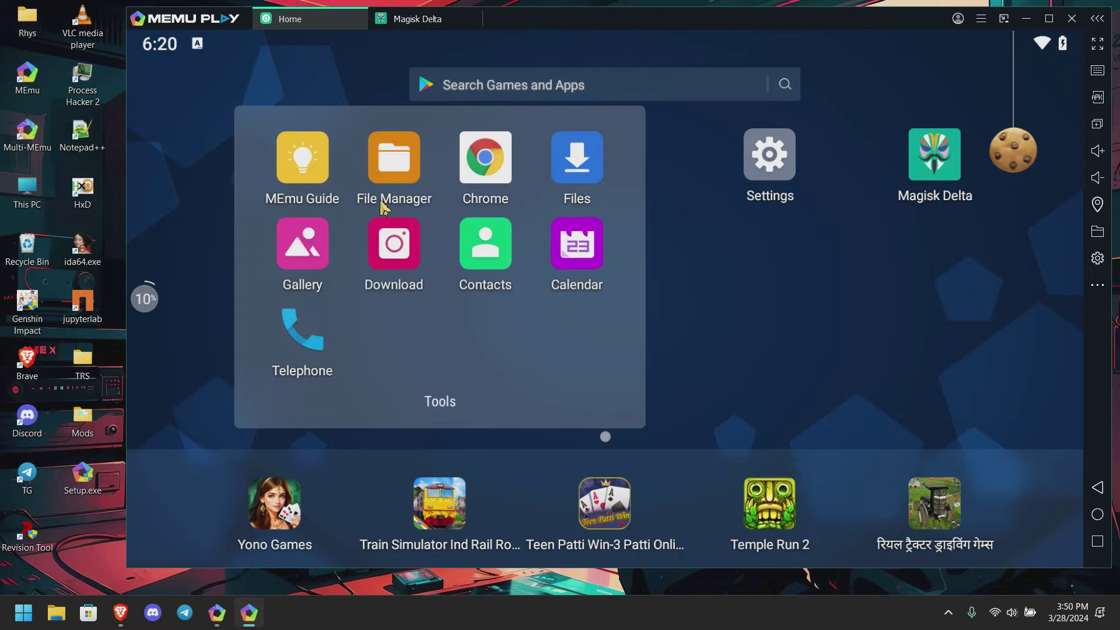
{"action": "left_click", "coordinate": [391, 175]}
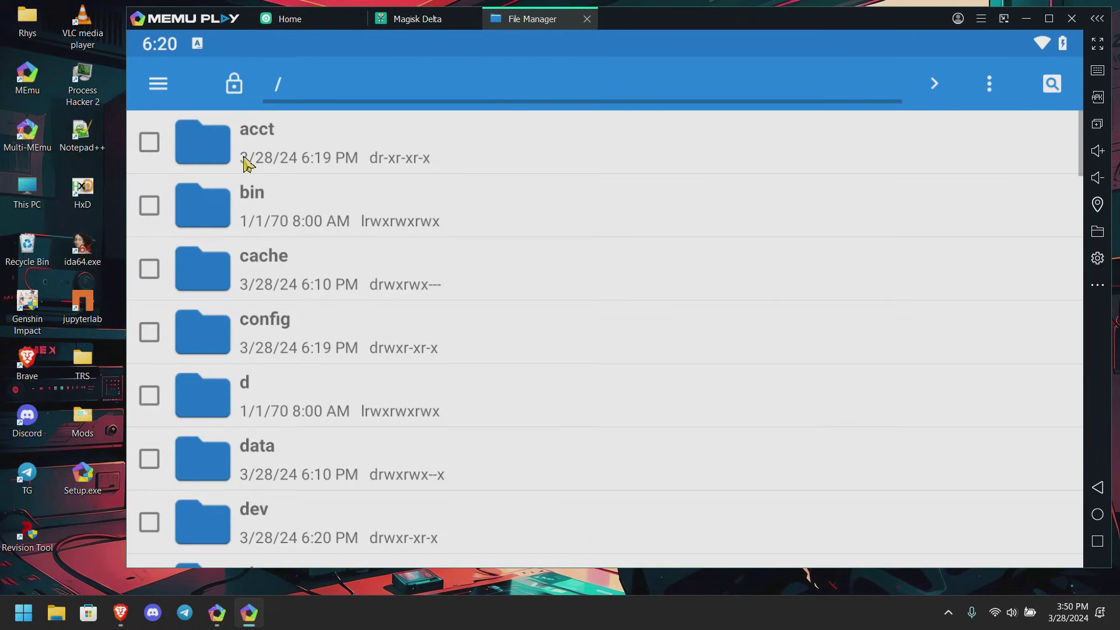
{"action": "left_click", "coordinate": [158, 83]}
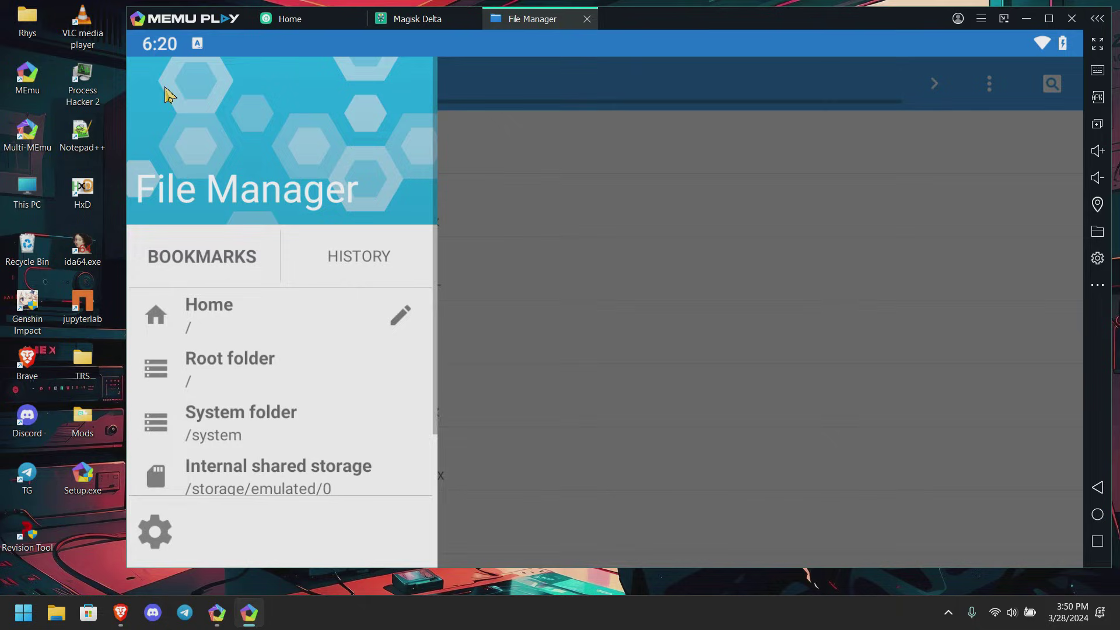
{"action": "left_click", "coordinate": [156, 530]}
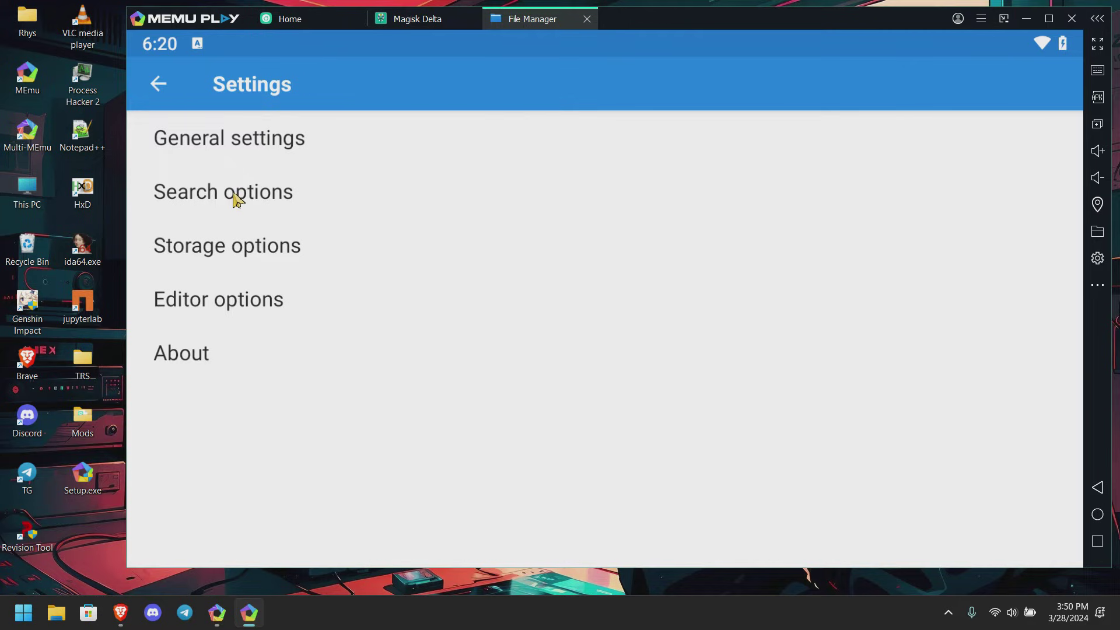
{"action": "left_click", "coordinate": [215, 246]}
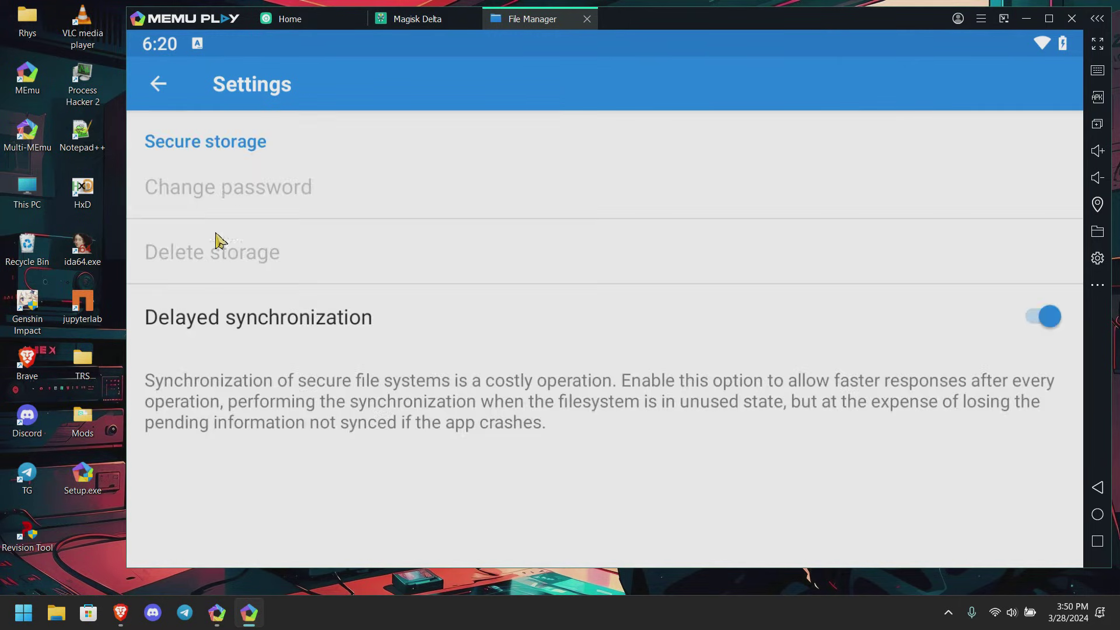
{"action": "left_click_drag", "start_coordinate": [164, 61], "coordinate": [170, 234]}
{"action": "key", "text": "Escape"}
Set File Manager's access mode to Safe mode in its general settings.
{"action": "left_click", "coordinate": [158, 84]}
{"action": "left_click", "coordinate": [178, 88]}
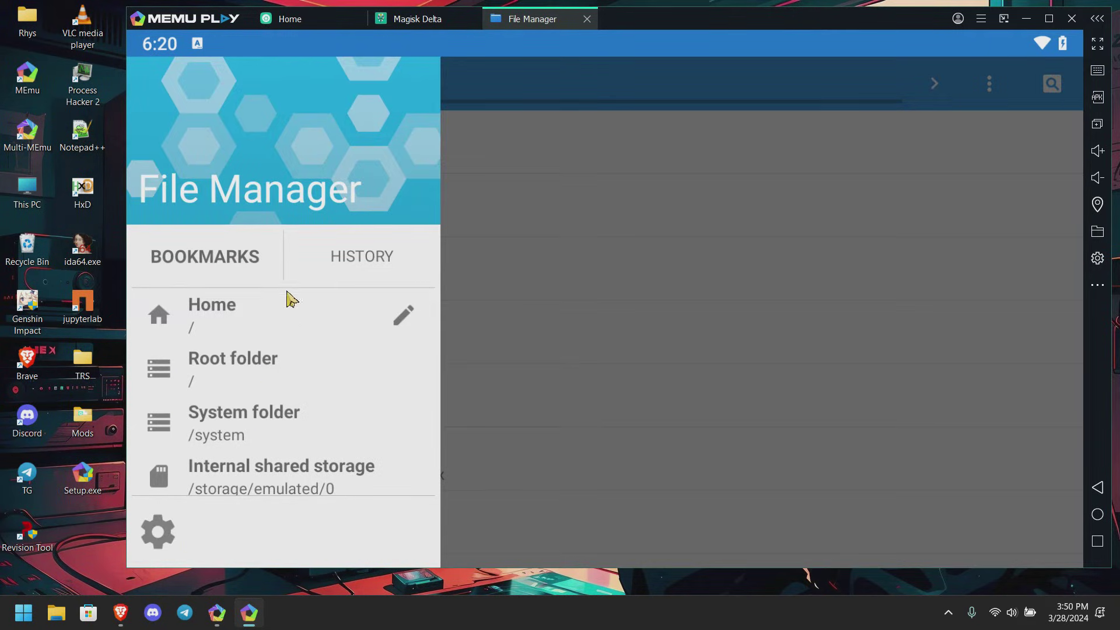
{"action": "left_click", "coordinate": [161, 522]}
{"action": "left_click", "coordinate": [206, 138]}
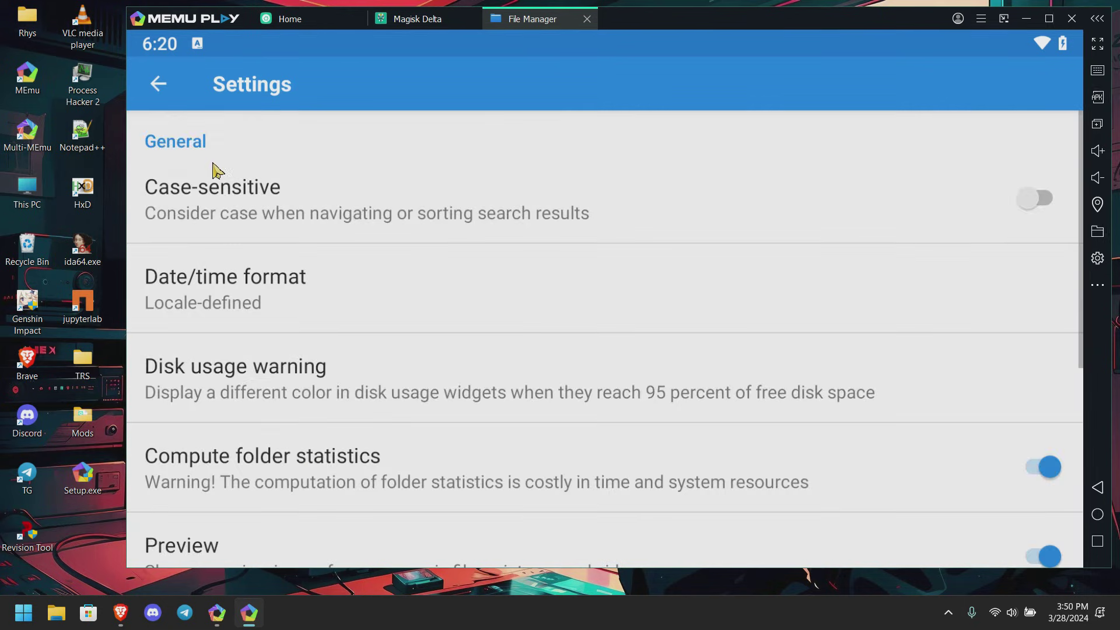
{"action": "left_click_drag", "start_coordinate": [344, 483], "coordinate": [375, 257]}
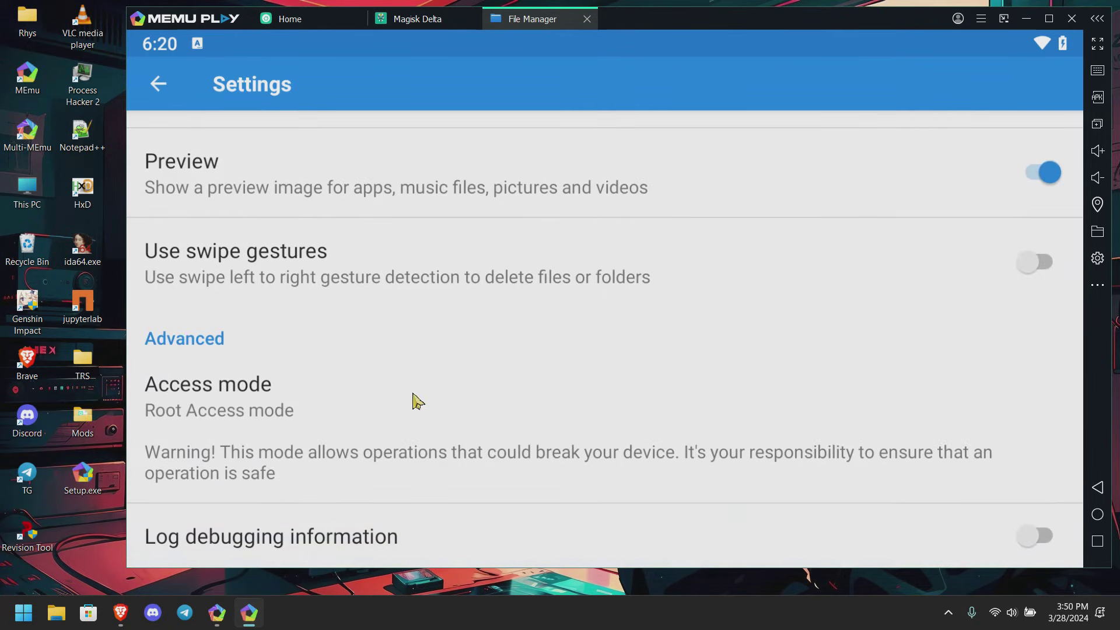
{"action": "left_click", "coordinate": [274, 417]}
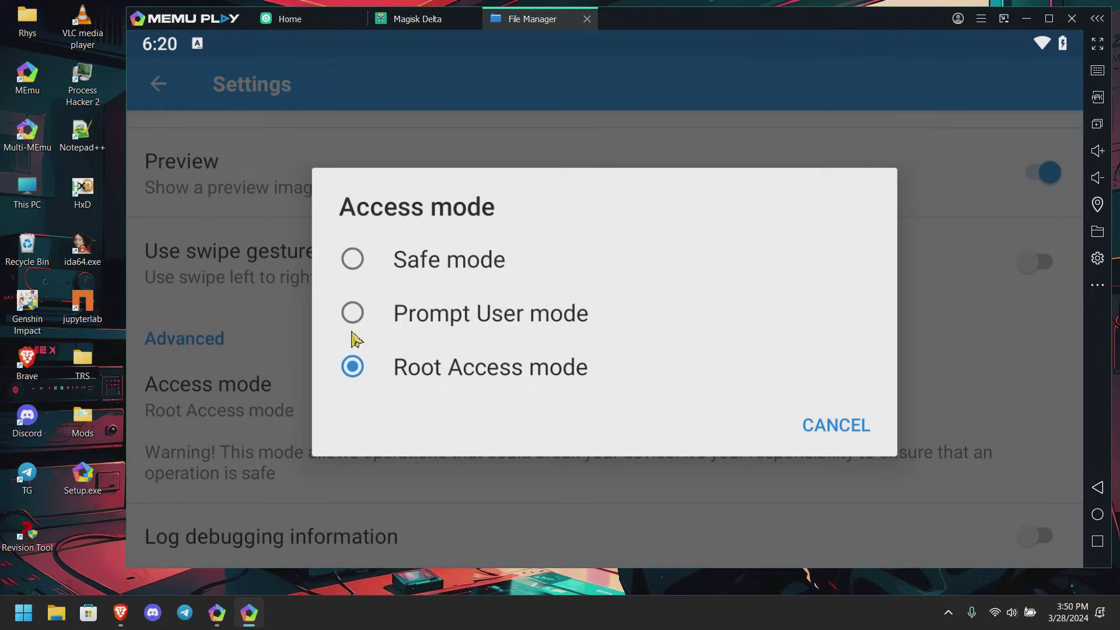
{"action": "left_click", "coordinate": [388, 271]}
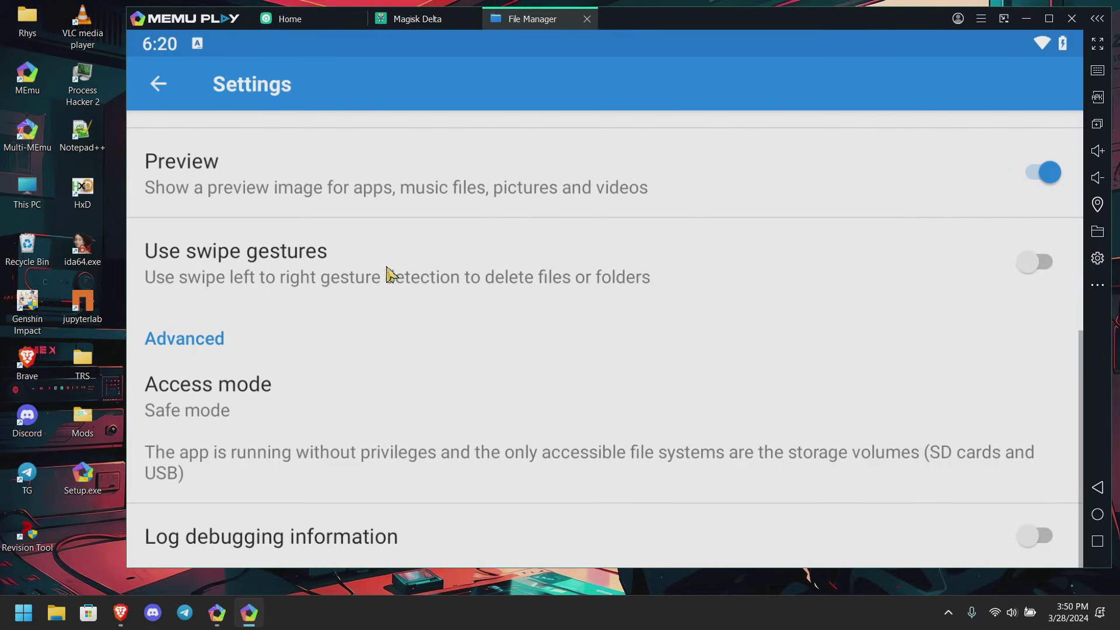
Change File Manager's access mode to Root Access mode and return to the file list.
{"action": "left_click", "coordinate": [220, 411]}
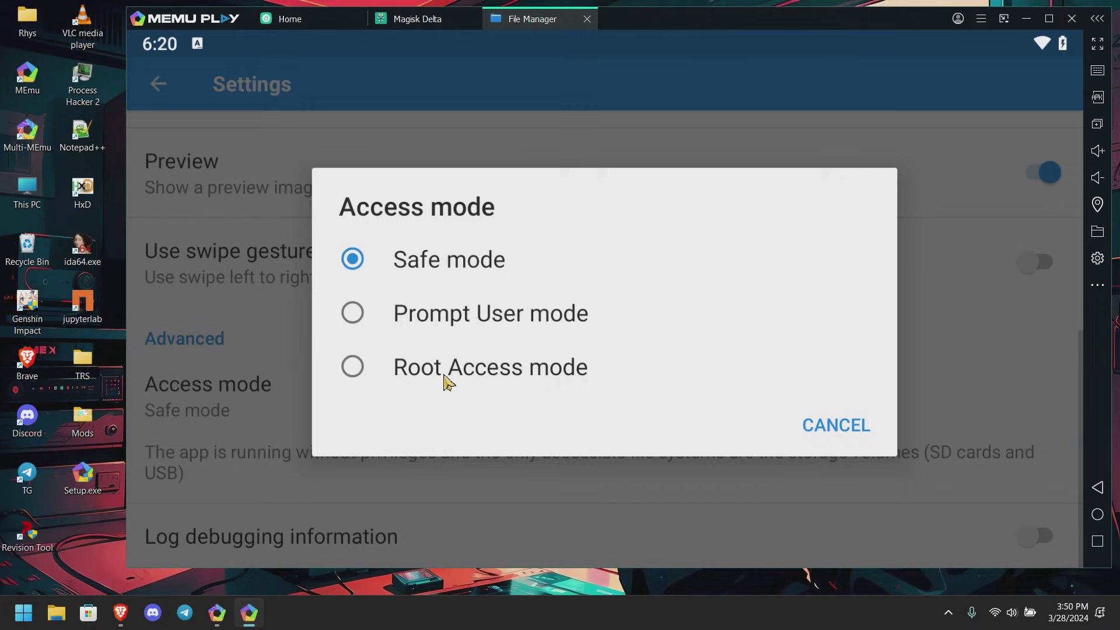
{"action": "left_click", "coordinate": [353, 367]}
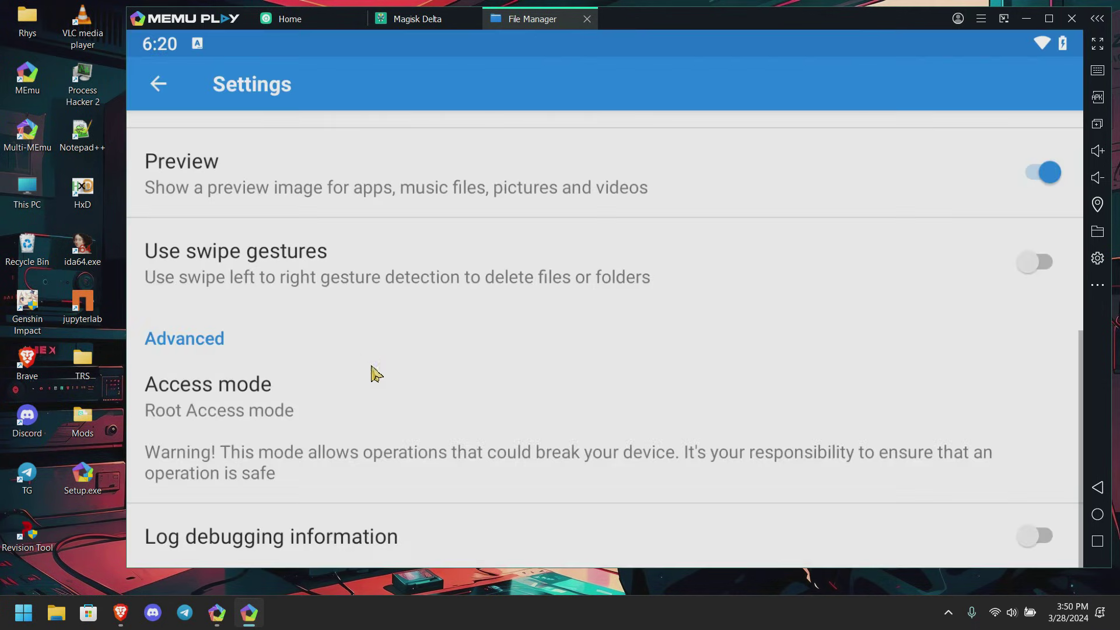
{"action": "left_click", "coordinate": [158, 85]}
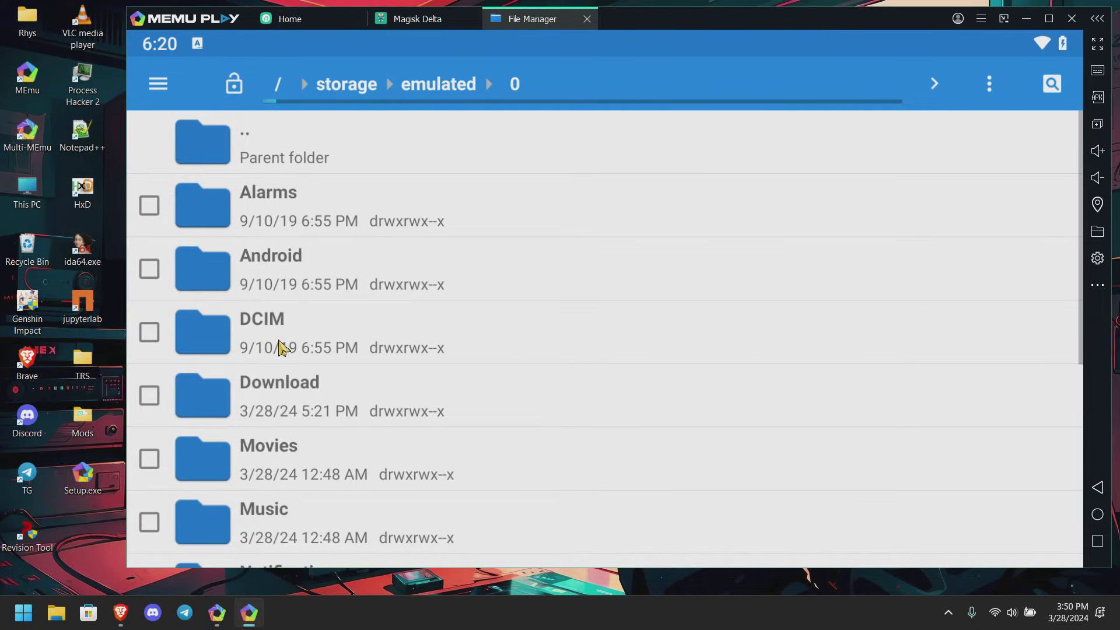
Go up to the root folder / and switch its file system to Mounted in the file system information.
{"action": "left_click", "coordinate": [297, 151]}
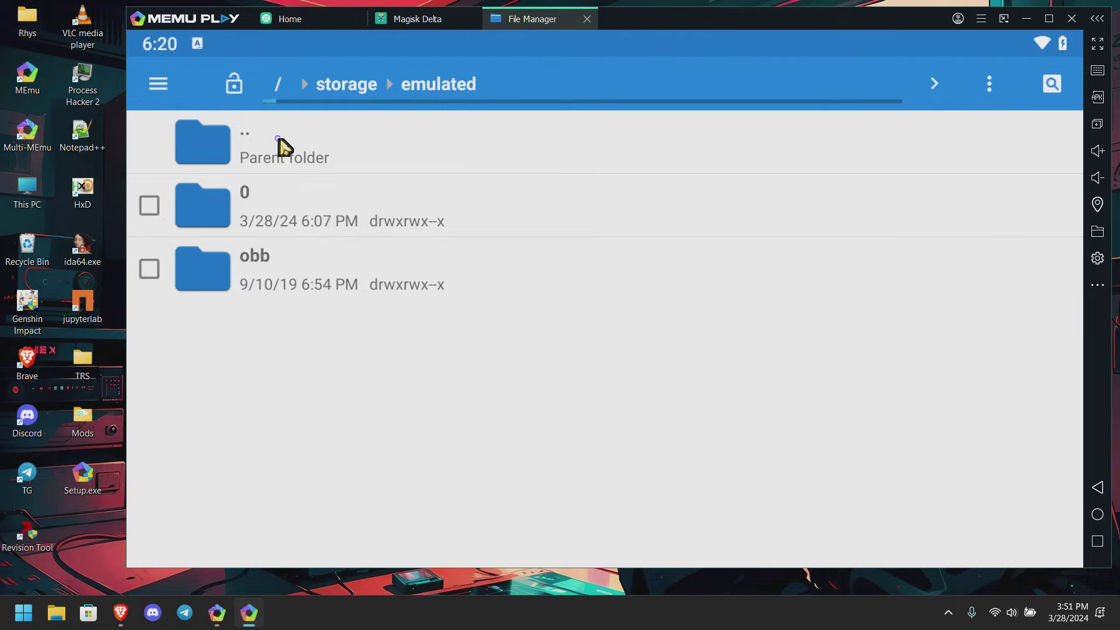
{"action": "left_click", "coordinate": [280, 140]}
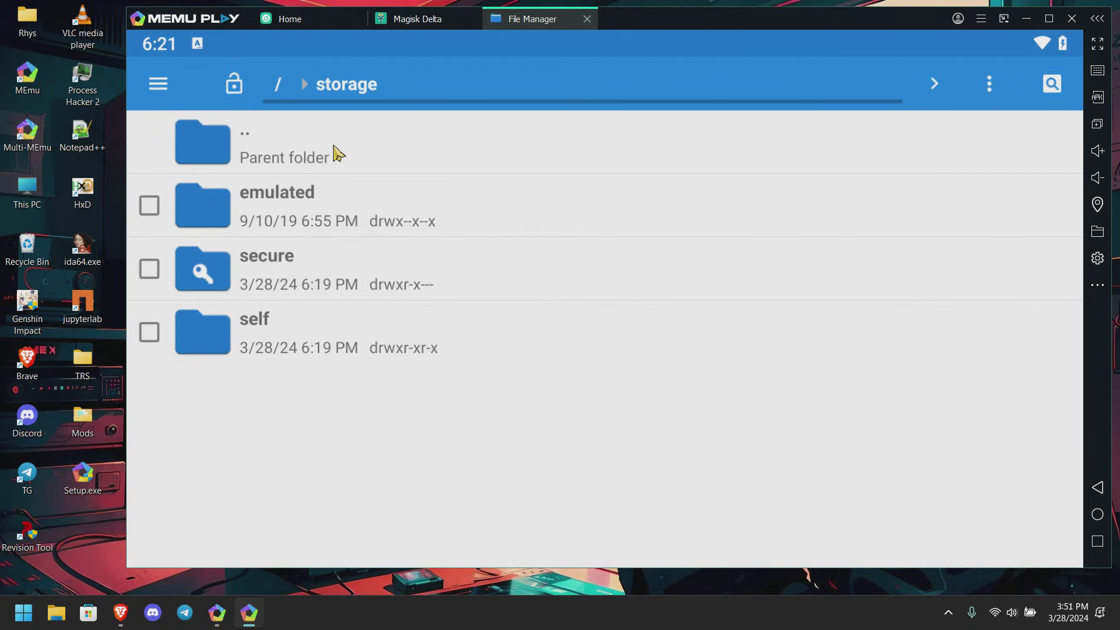
{"action": "left_click", "coordinate": [250, 143]}
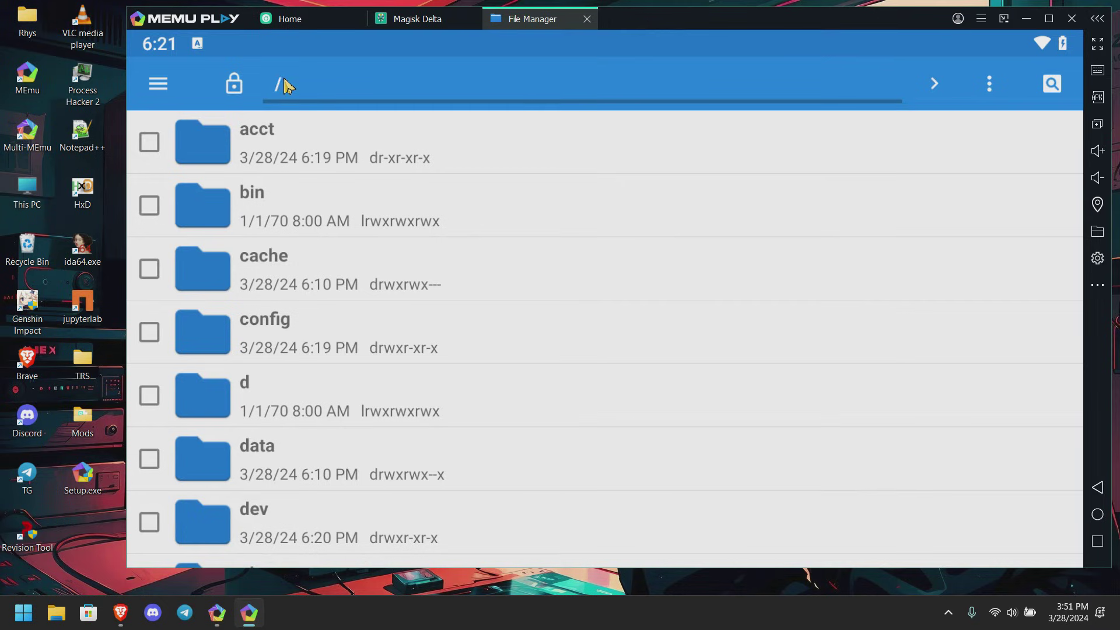
{"action": "left_click", "coordinate": [233, 85]}
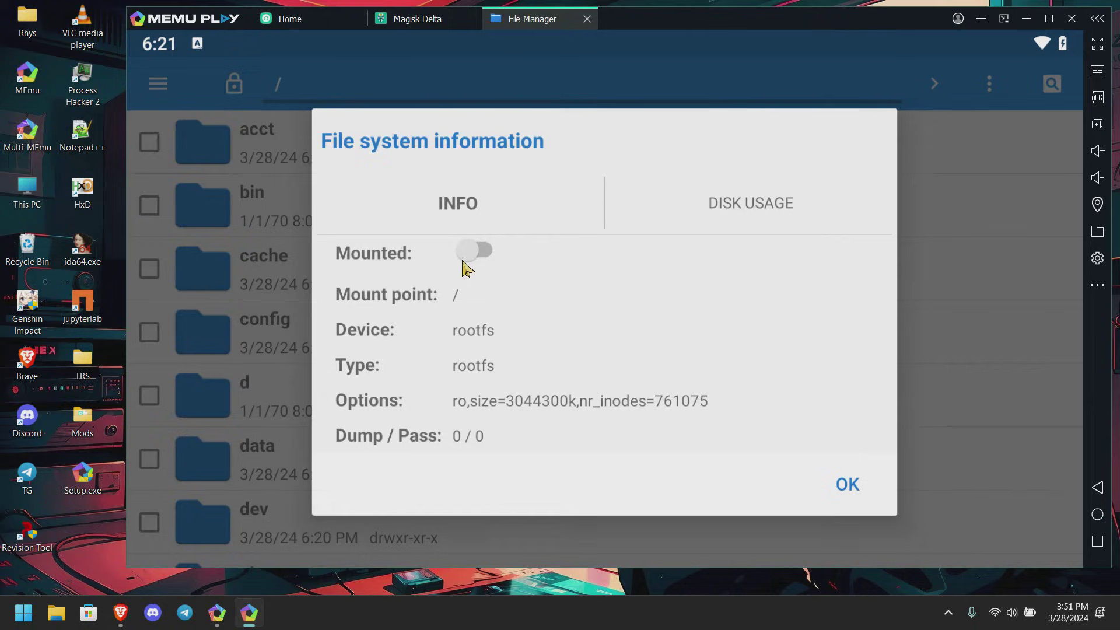
{"action": "left_click", "coordinate": [473, 252]}
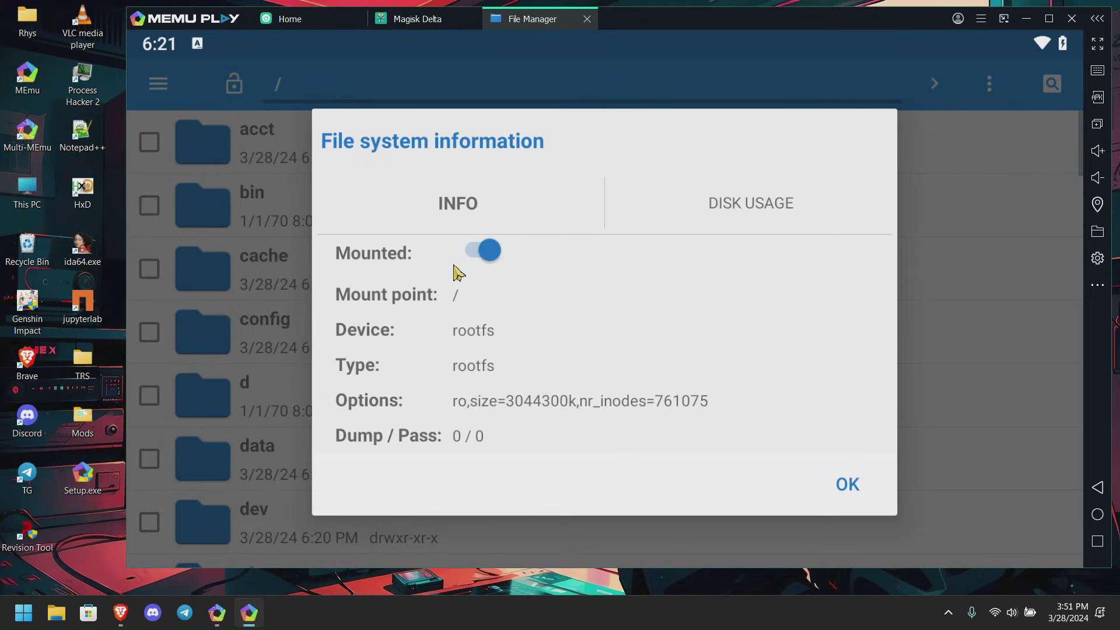
{"action": "left_click", "coordinate": [847, 489]}
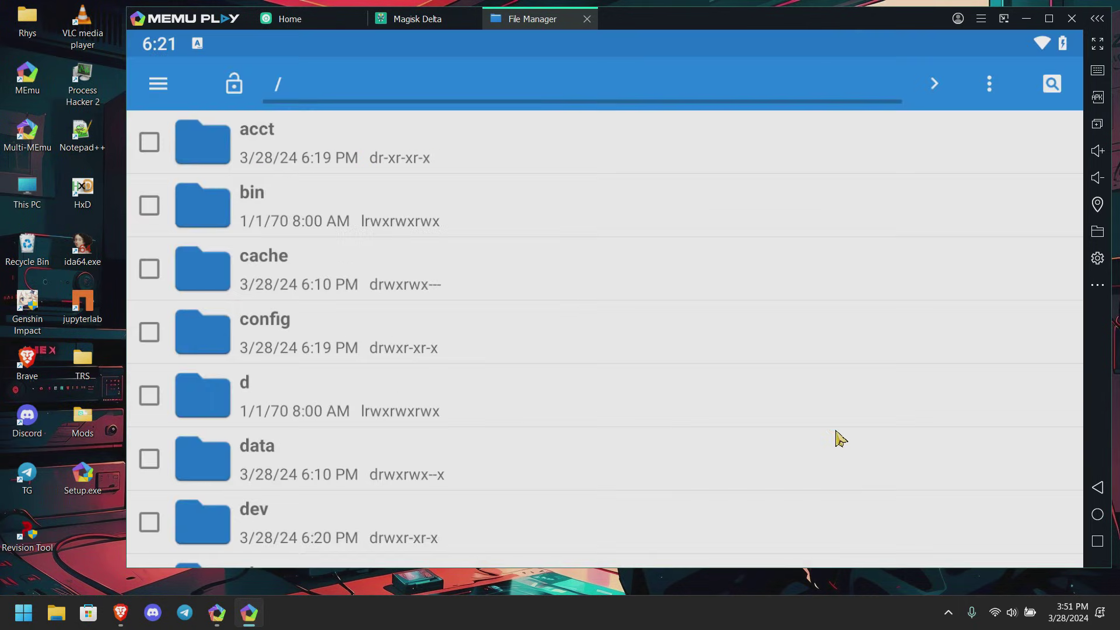
Open the system folder and switch the /system file system to Mounted in its file system information.
{"action": "scroll", "coordinate": [373, 461], "scroll_direction": "down", "scroll_amount": 8}
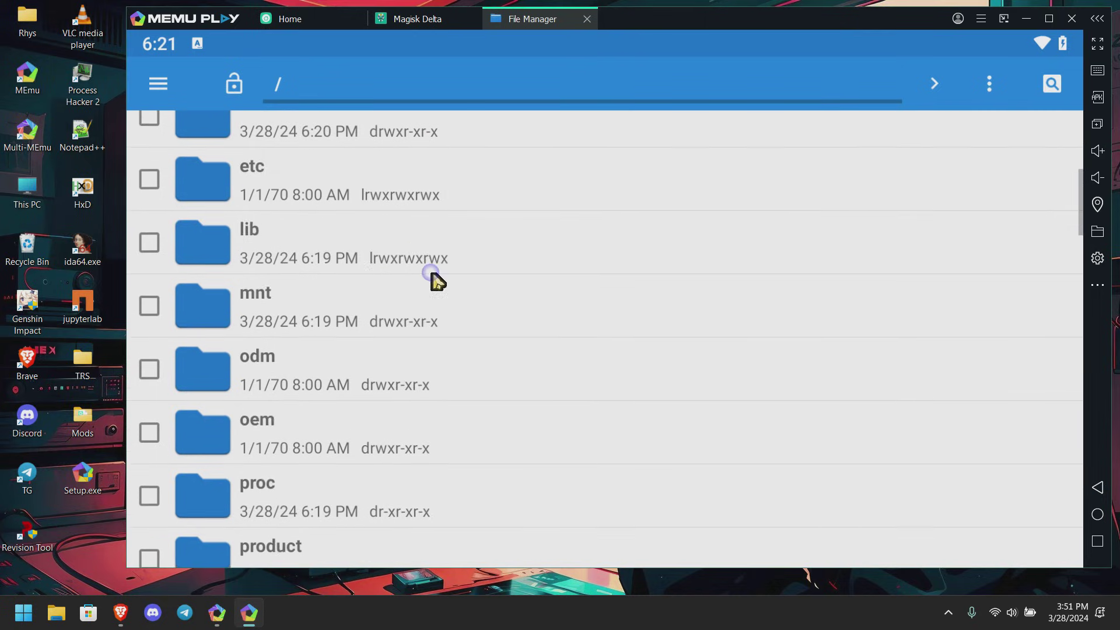
{"action": "scroll", "coordinate": [389, 419], "scroll_direction": "down", "scroll_amount": 7}
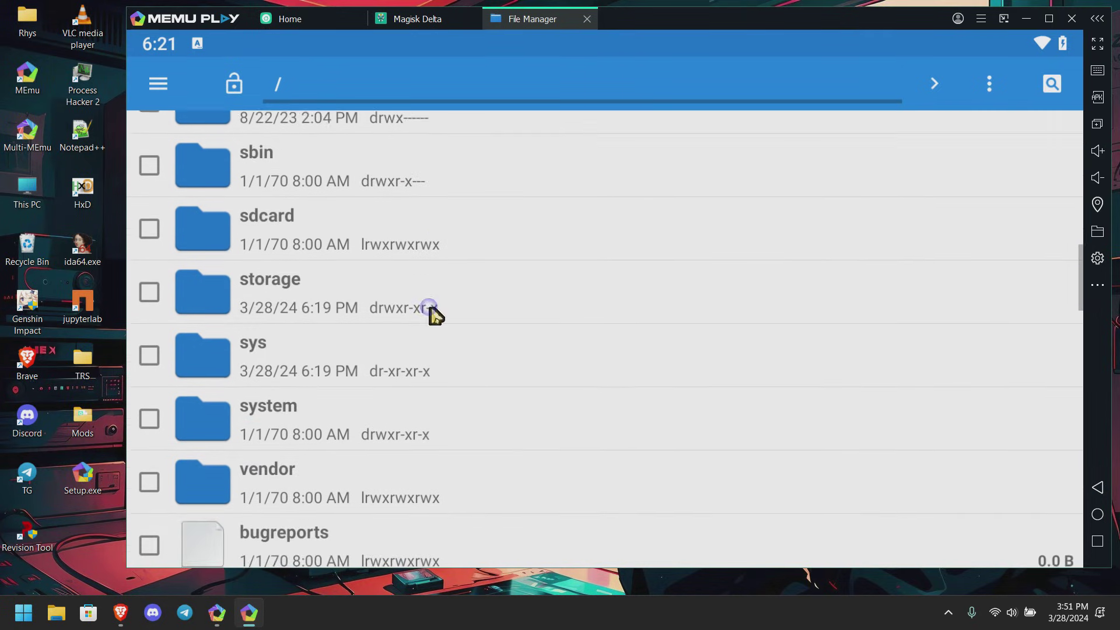
{"action": "left_click", "coordinate": [269, 387]}
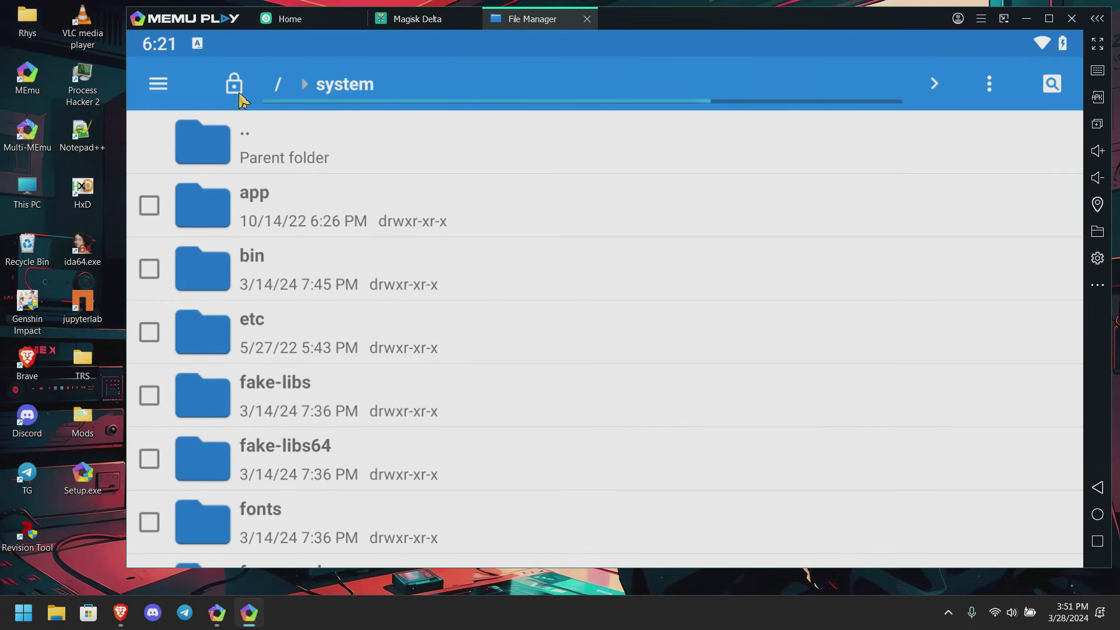
{"action": "left_click", "coordinate": [235, 88]}
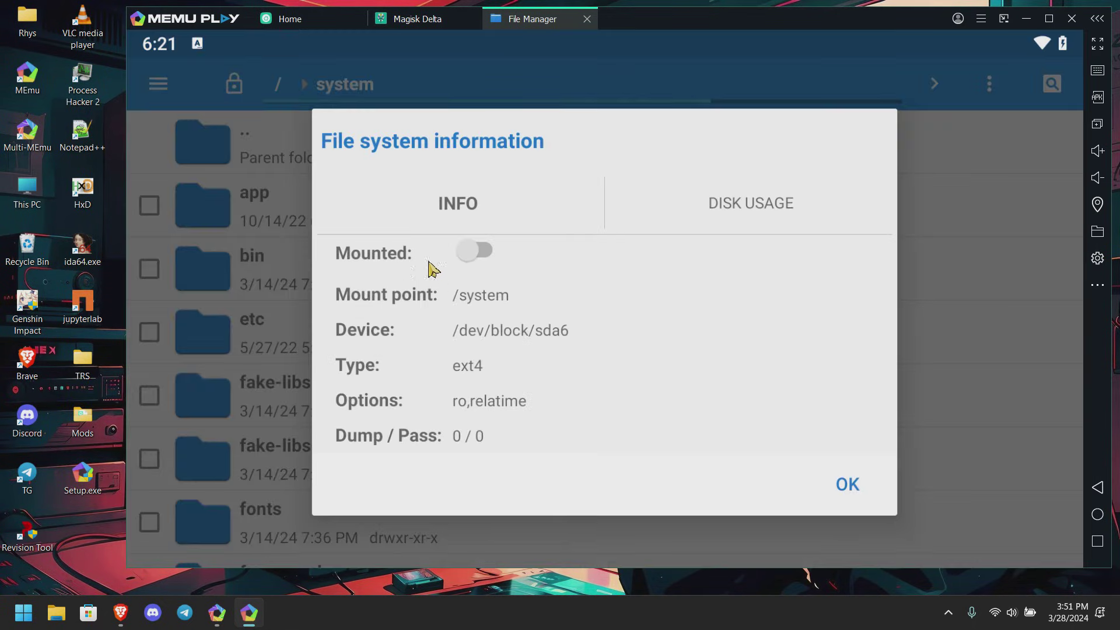
{"action": "left_click", "coordinate": [482, 252]}
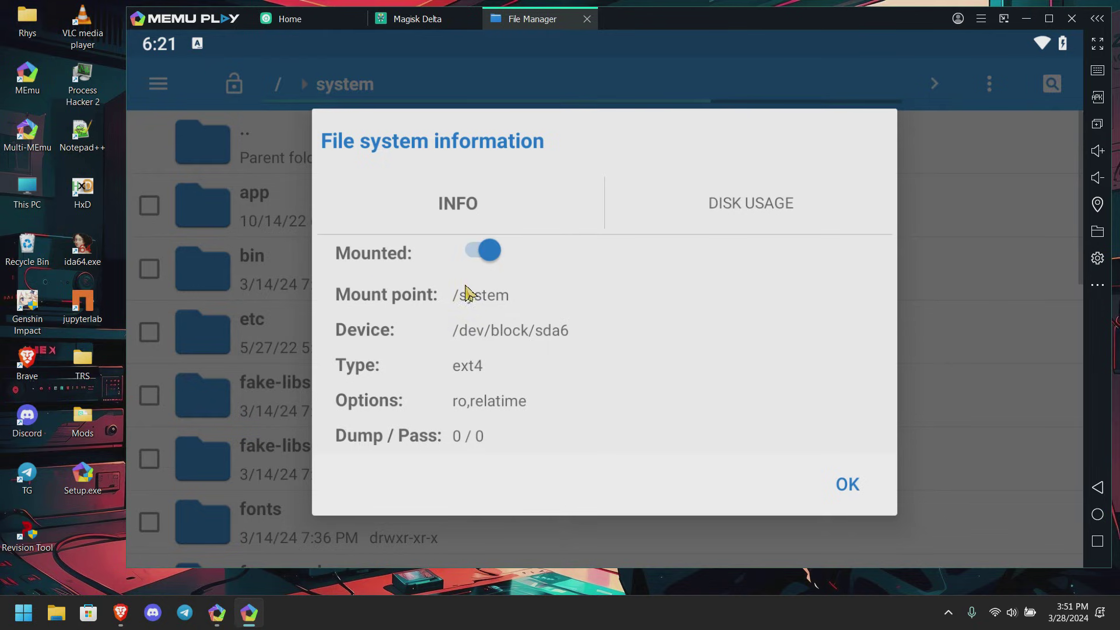
{"action": "left_click", "coordinate": [847, 485]}
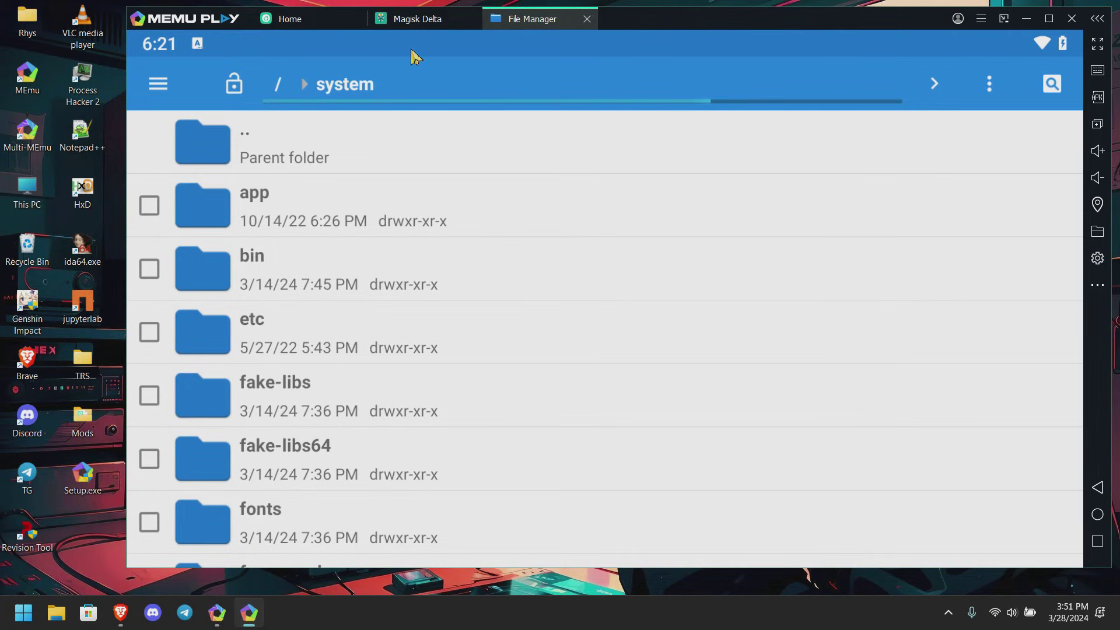
Install Magisk from Magisk Delta with Direct Install into system partition, leaving both options deselected, and shut down the emulator.
{"action": "left_click", "coordinate": [414, 18]}
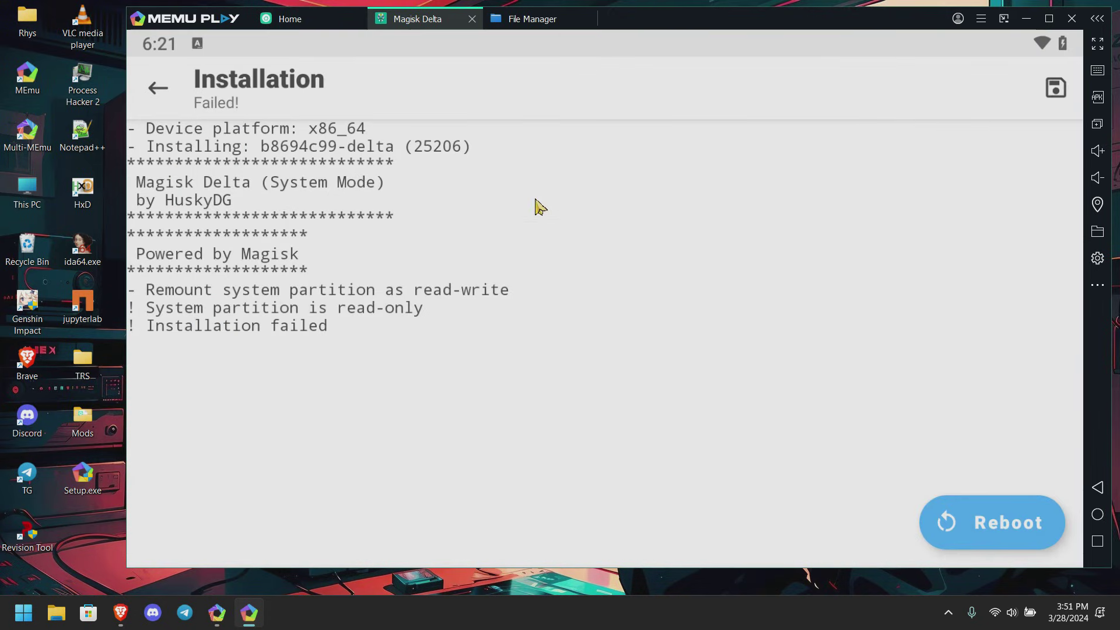
{"action": "left_click", "coordinate": [161, 91]}
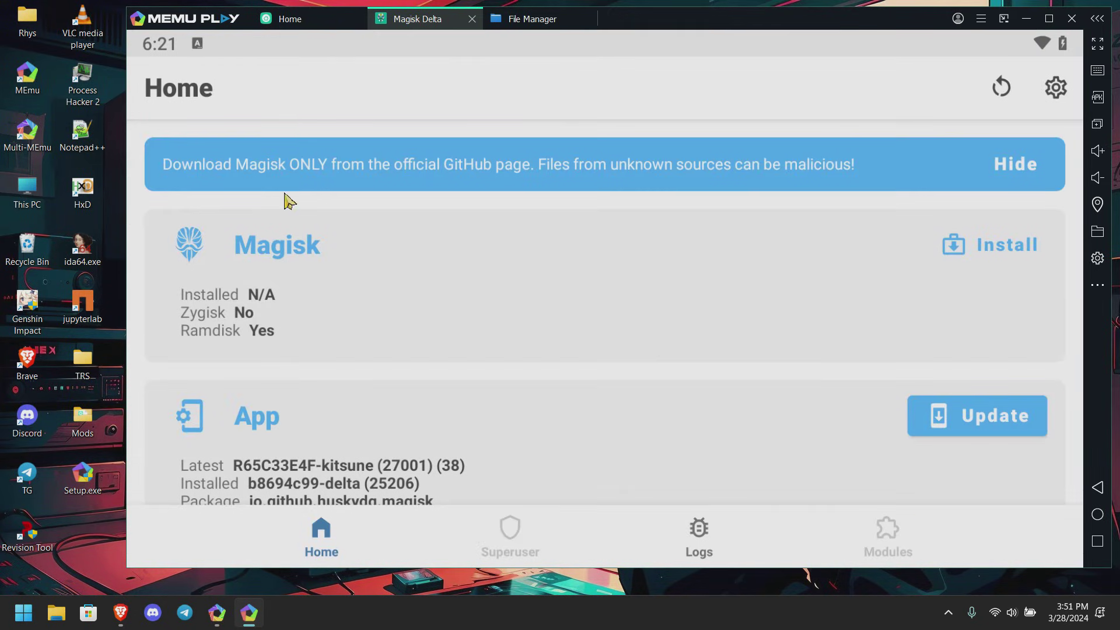
{"action": "left_click", "coordinate": [964, 241]}
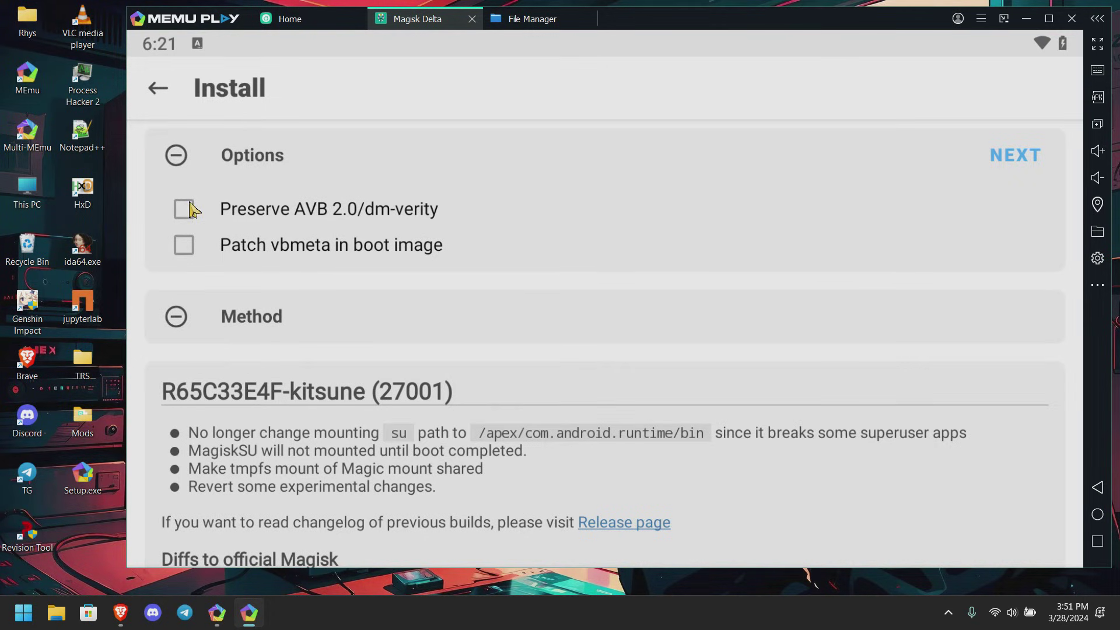
{"action": "left_click", "coordinate": [1017, 158]}
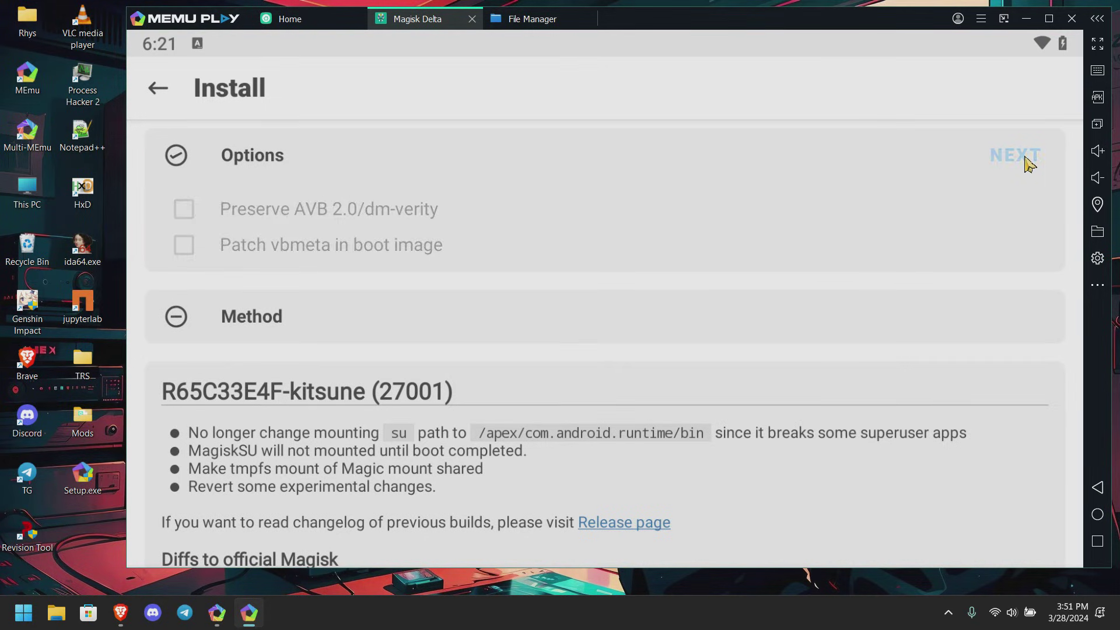
{"action": "left_click", "coordinate": [209, 365]}
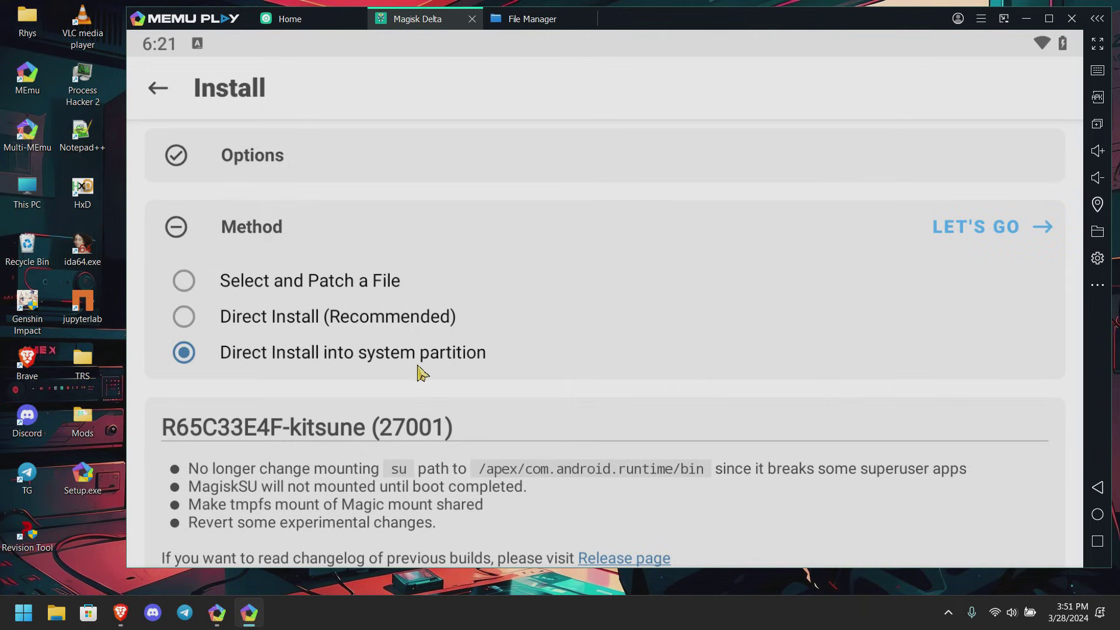
{"action": "left_click", "coordinate": [998, 228]}
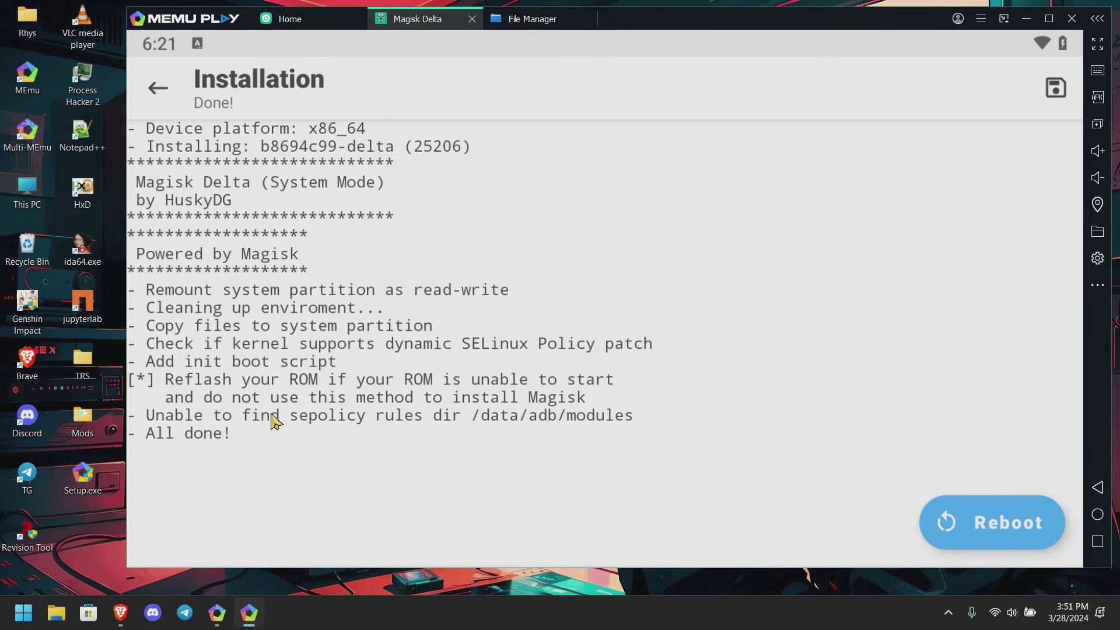
{"action": "left_click", "coordinate": [1073, 18]}
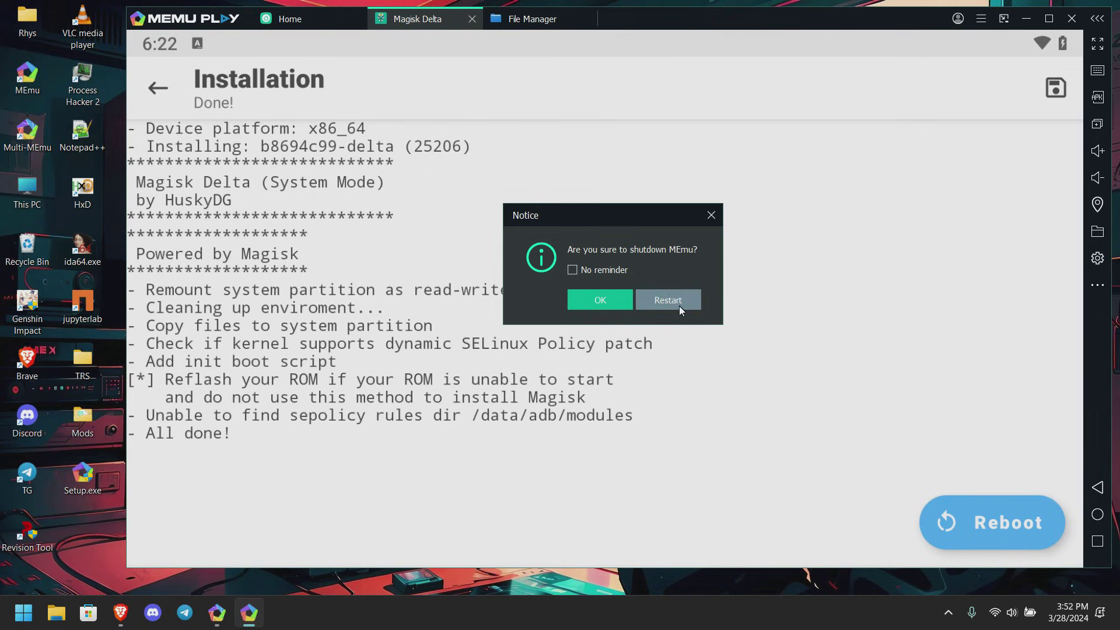
{"action": "left_click", "coordinate": [595, 301]}
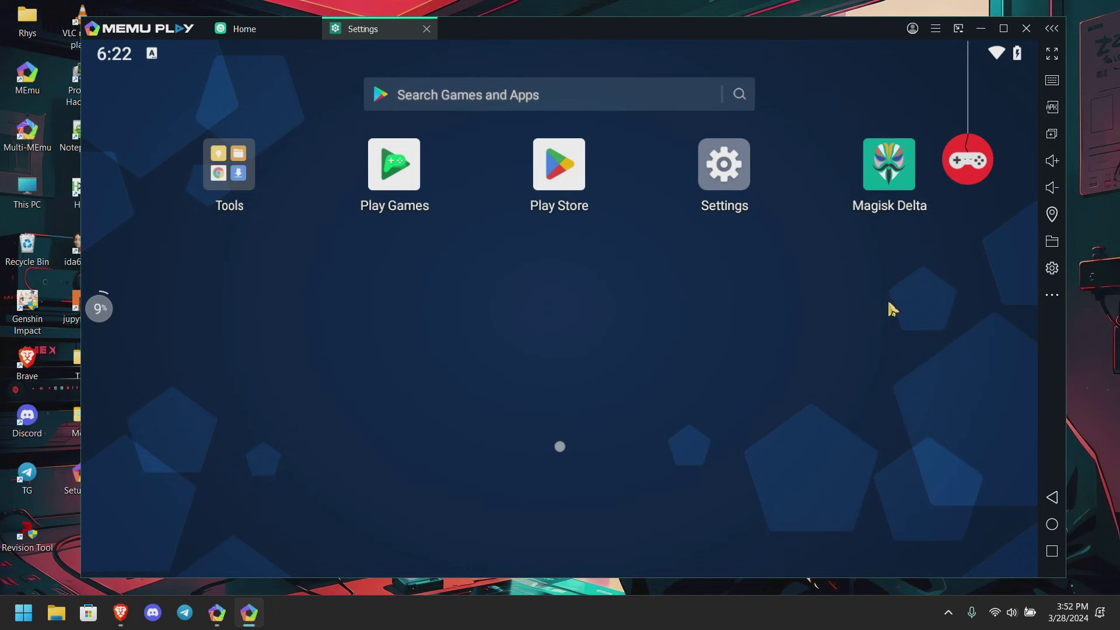
Turn off Root mode in the emulator's engine settings and restart it right away to apply the change.
{"action": "left_click", "coordinate": [942, 38]}
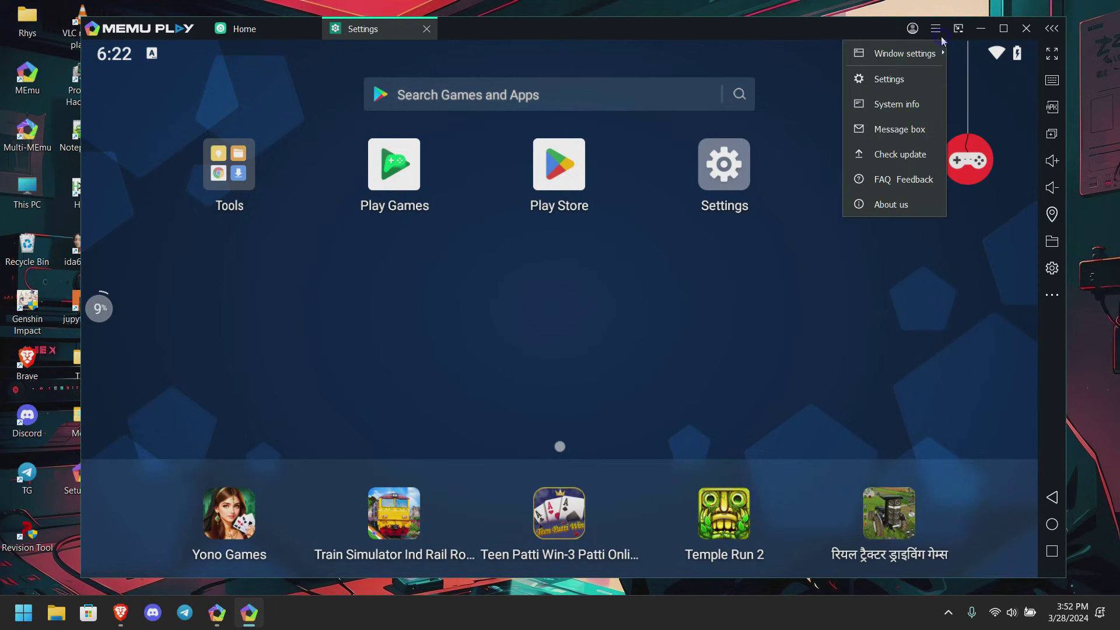
{"action": "left_click", "coordinate": [888, 80]}
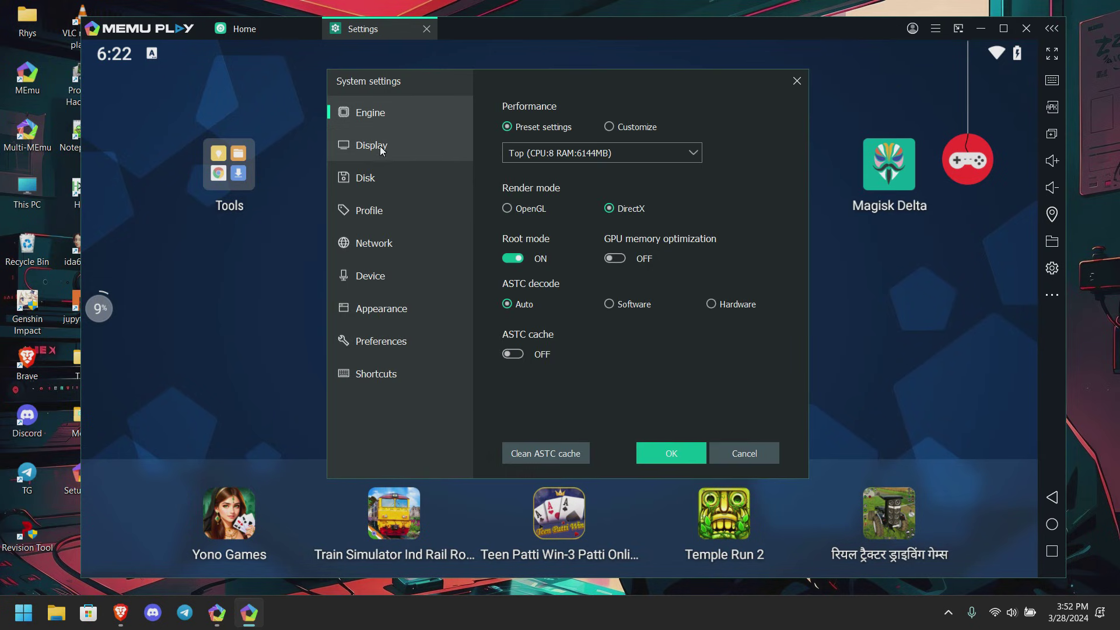
{"action": "left_click", "coordinate": [514, 260]}
{"action": "left_click", "coordinate": [683, 458]}
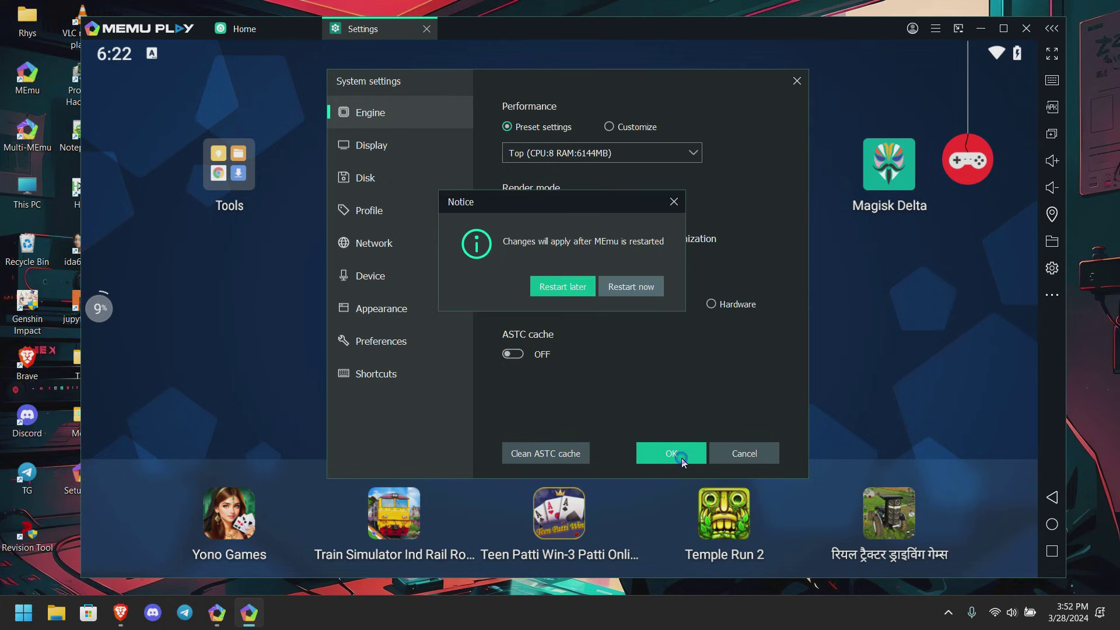
{"action": "left_click", "coordinate": [636, 290]}
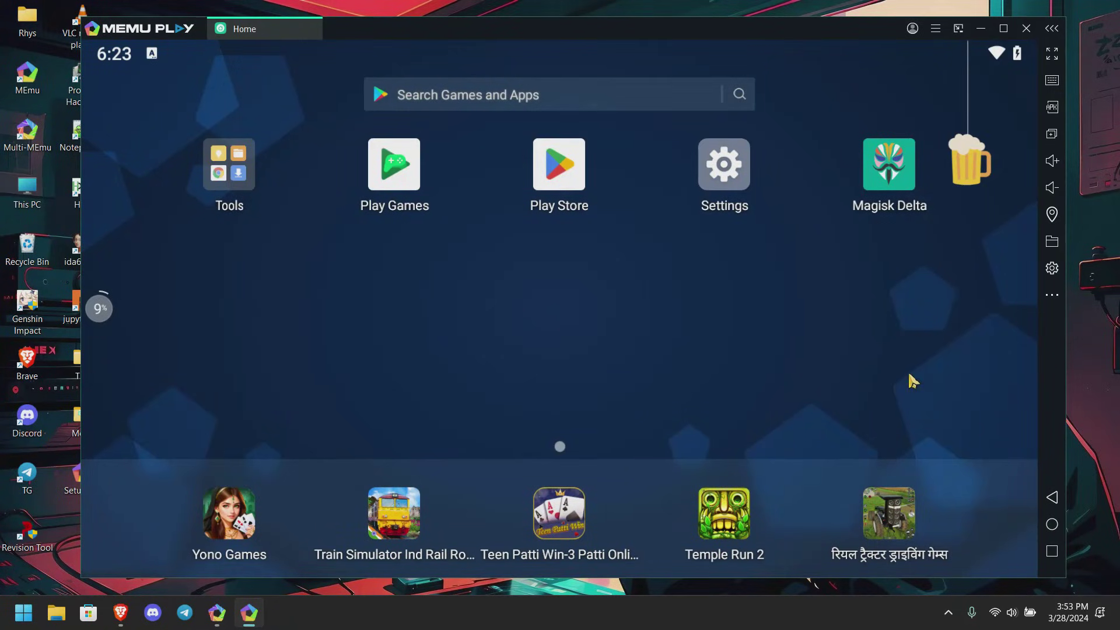
Open Magisk Delta and enable Zygisk in its Magisk settings.
{"action": "left_click", "coordinate": [911, 185]}
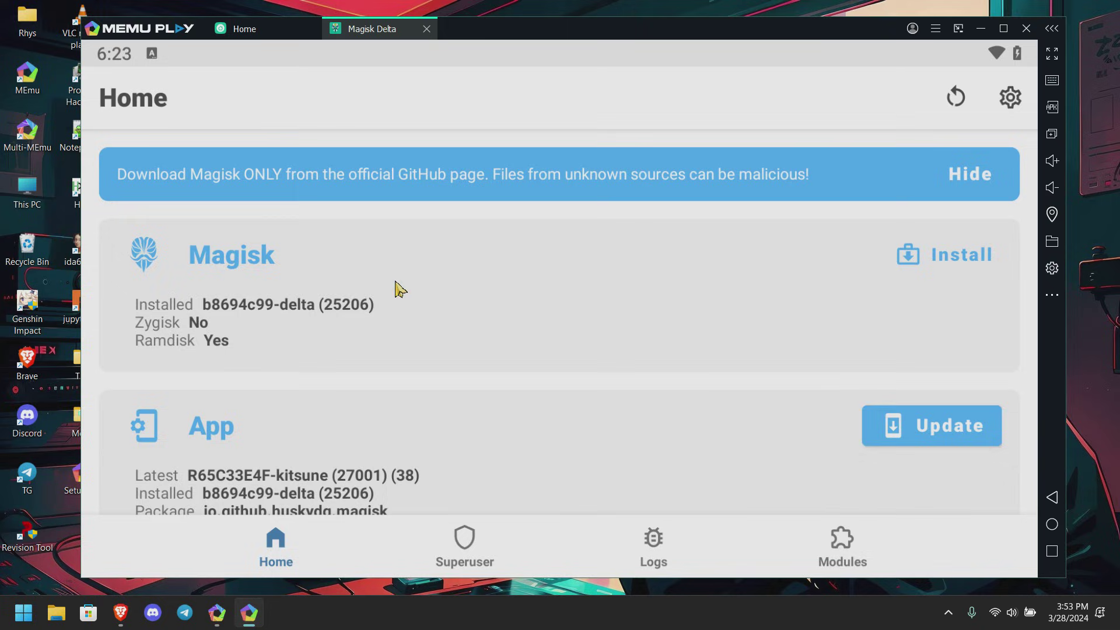
{"action": "left_click", "coordinate": [1018, 102]}
{"action": "scroll", "coordinate": [439, 262], "scroll_direction": "down", "scroll_amount": 8}
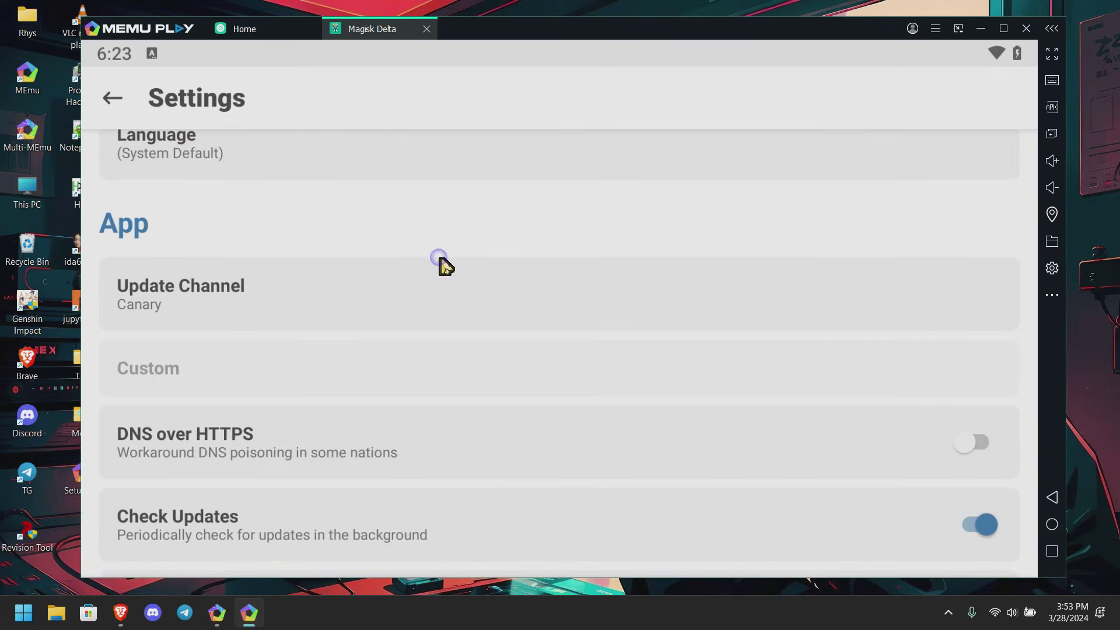
{"action": "left_click_drag", "start_coordinate": [466, 438], "coordinate": [482, 190]}
{"action": "left_click", "coordinate": [968, 337]}
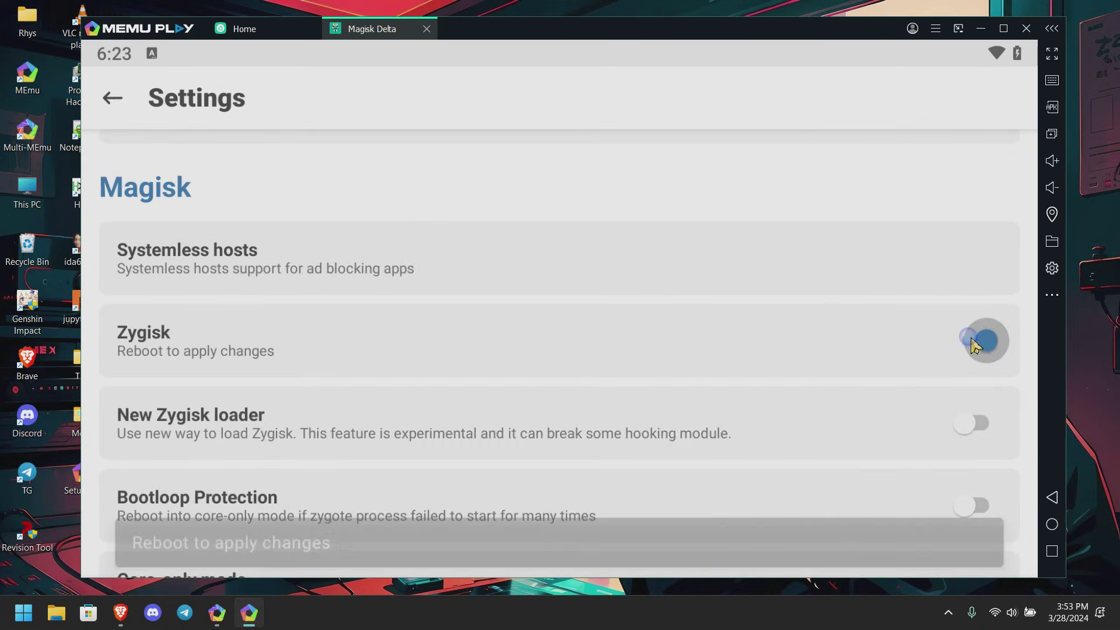
Shut down the emulator and start the MEmu instance again from the Multiple Instance Manager.
{"action": "left_click", "coordinate": [1022, 36]}
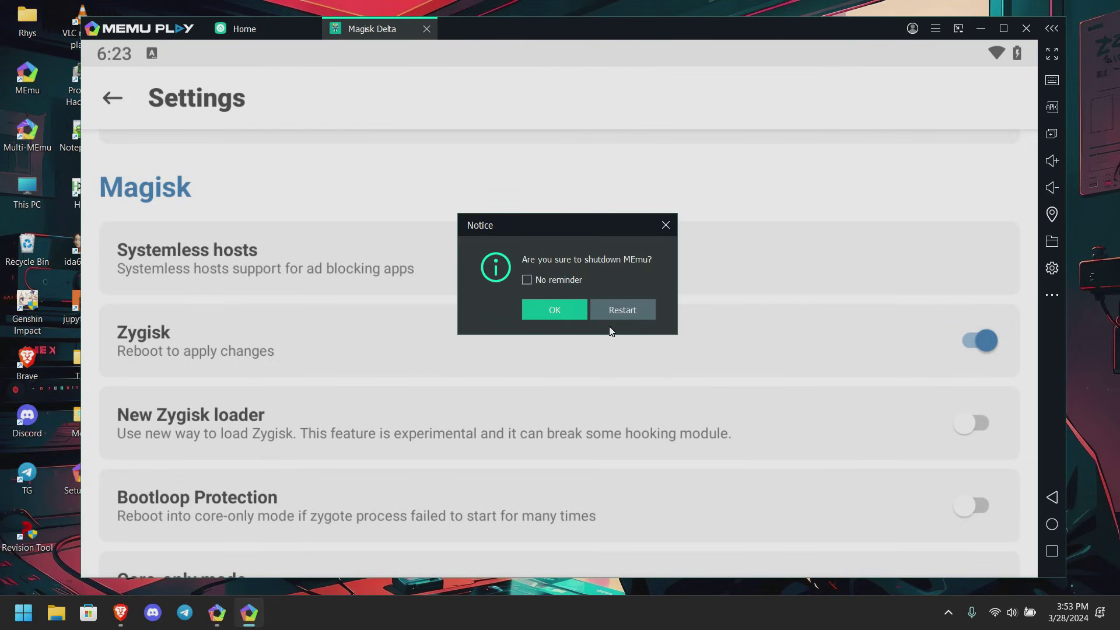
{"action": "left_click", "coordinate": [550, 314]}
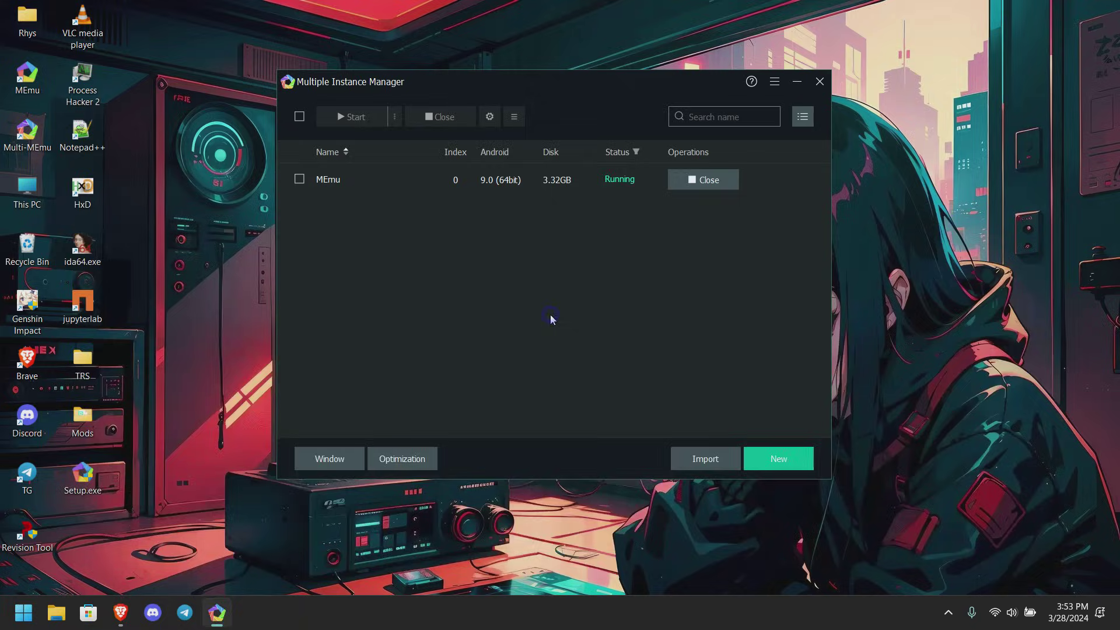
{"action": "left_click", "coordinate": [703, 180]}
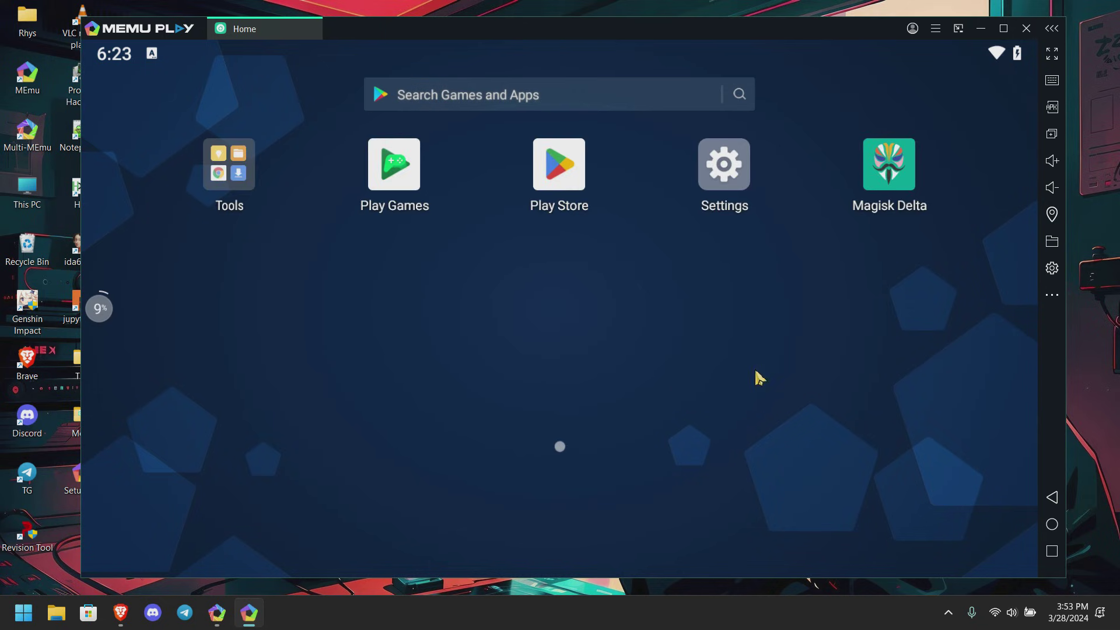
Open Magisk Delta to check the Magisk and Zygisk status, and view the Superuser page.
{"action": "left_click", "coordinate": [891, 174]}
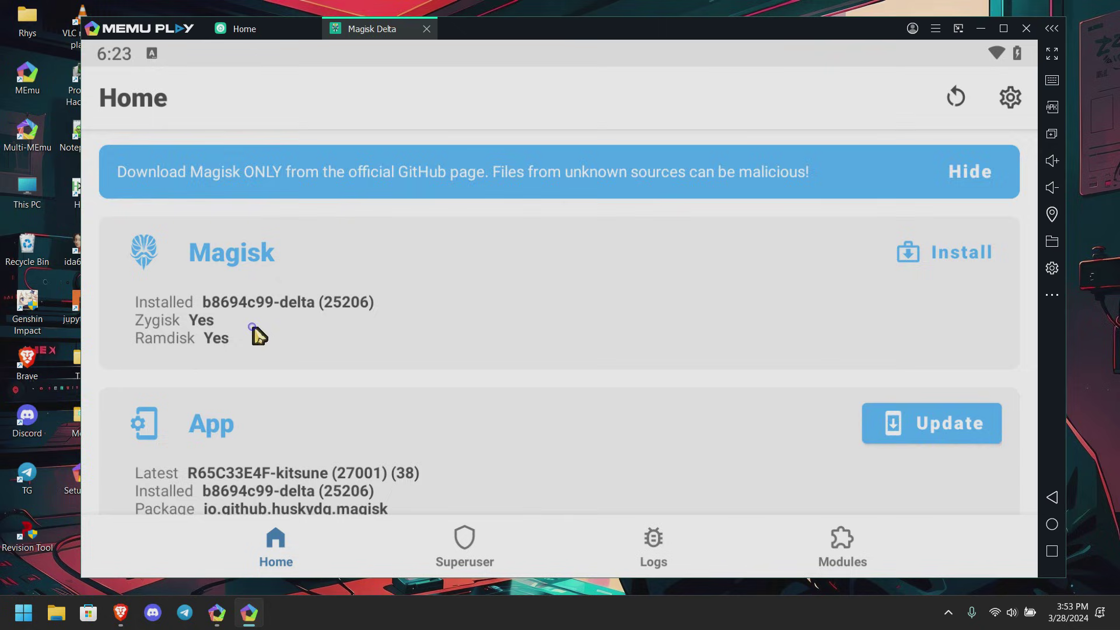
{"action": "scroll", "coordinate": [227, 289], "scroll_direction": "down", "scroll_amount": 2}
{"action": "left_click", "coordinate": [454, 537]}
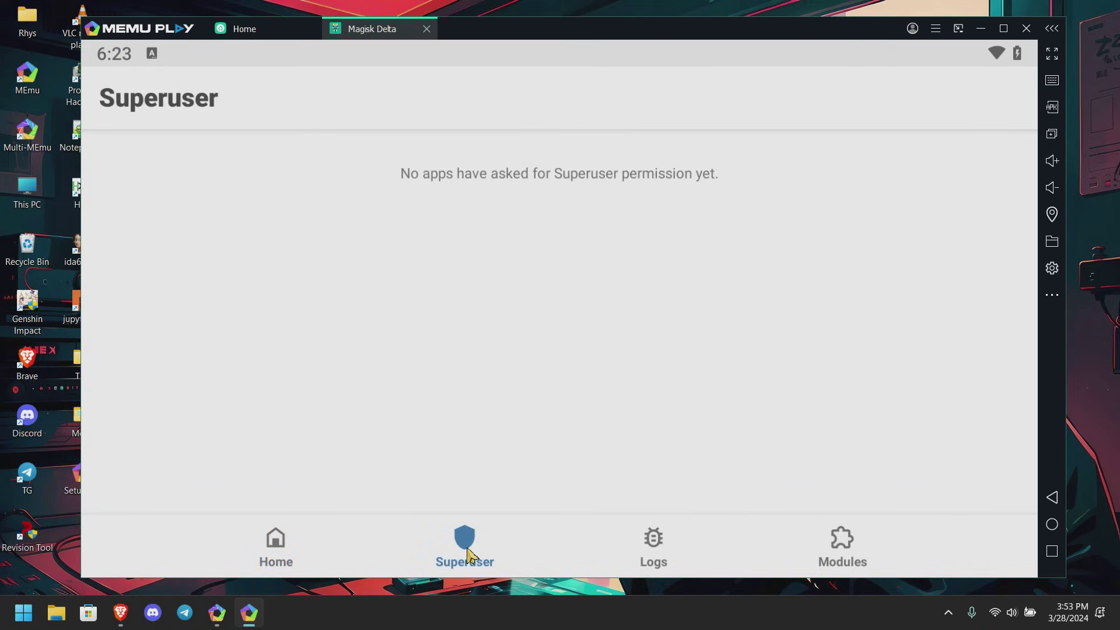
Return to the emulator's home screen and install Titanium Backup Pro_8.4.0.2_apkdone.com.apk into it from the desktop's Mods folder.
{"action": "left_click", "coordinate": [1051, 524]}
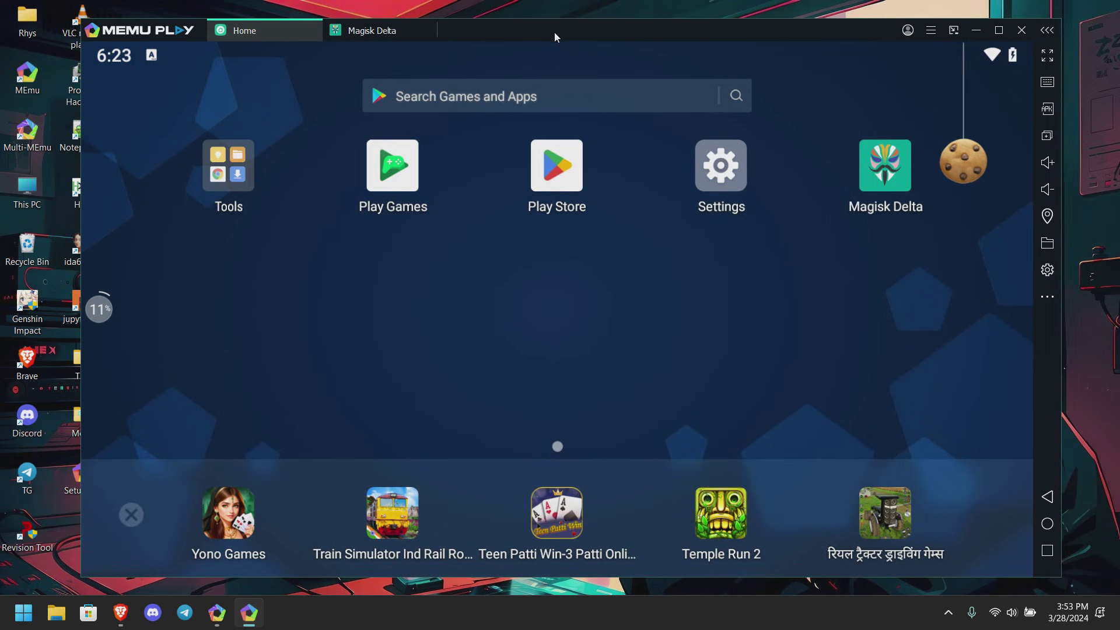
{"action": "left_click_drag", "start_coordinate": [556, 34], "coordinate": [643, 28]}
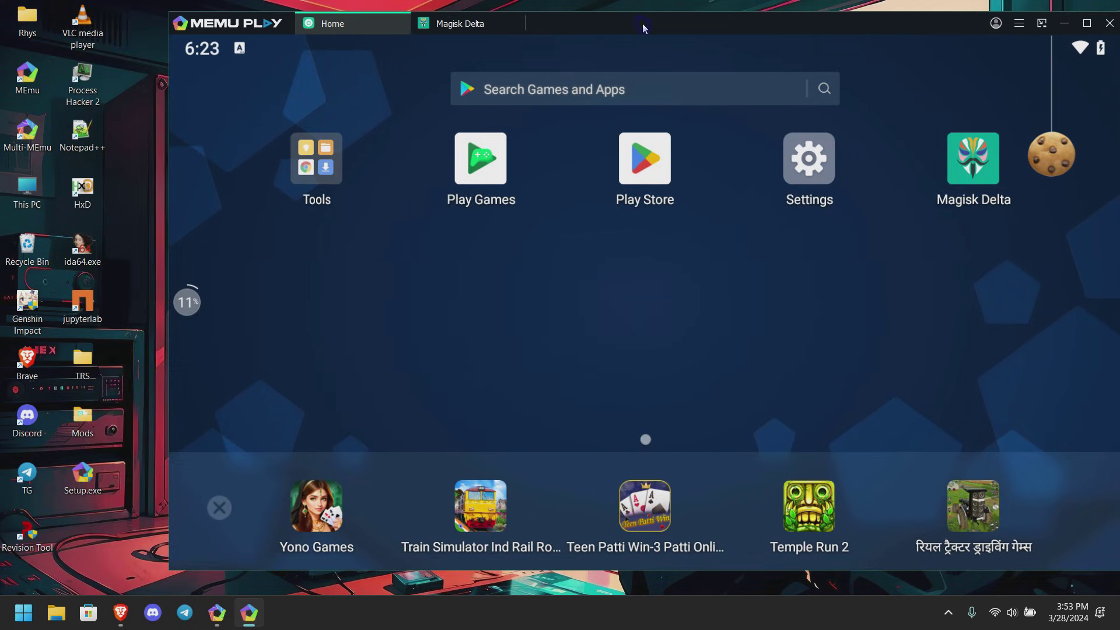
{"action": "left_click", "coordinate": [97, 428]}
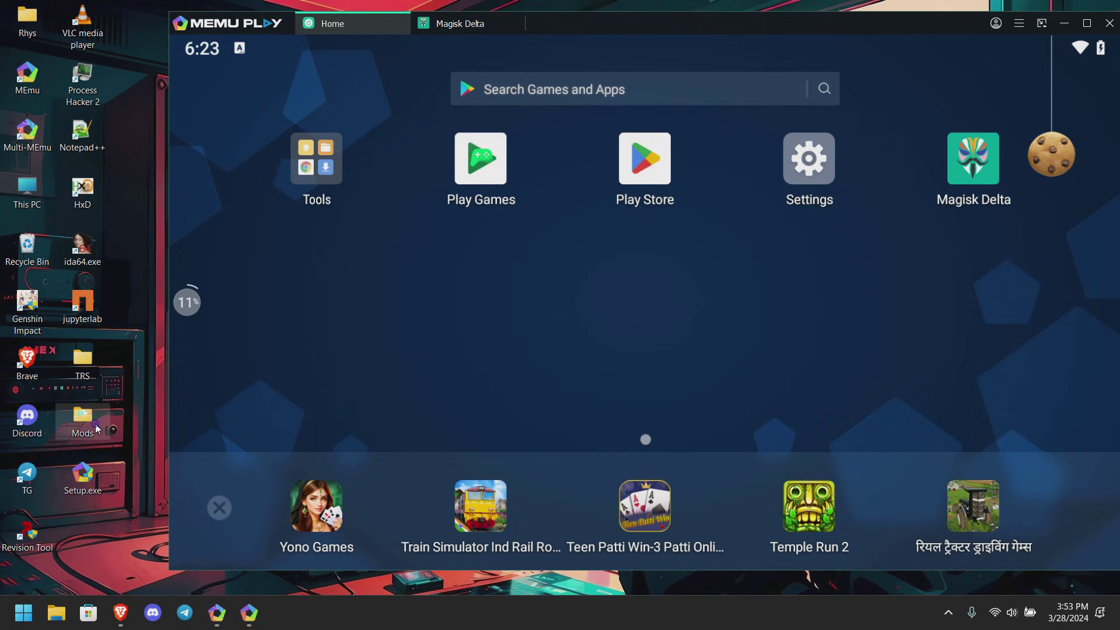
{"action": "double_click", "coordinate": [92, 422]}
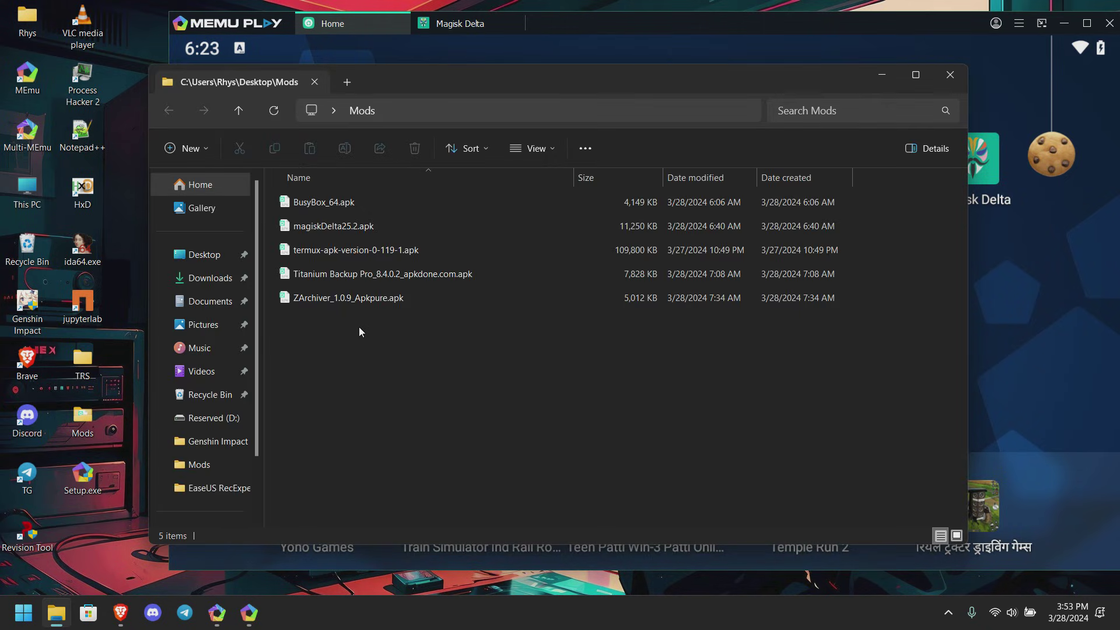
{"action": "left_click_drag", "start_coordinate": [365, 278], "coordinate": [1013, 302]}
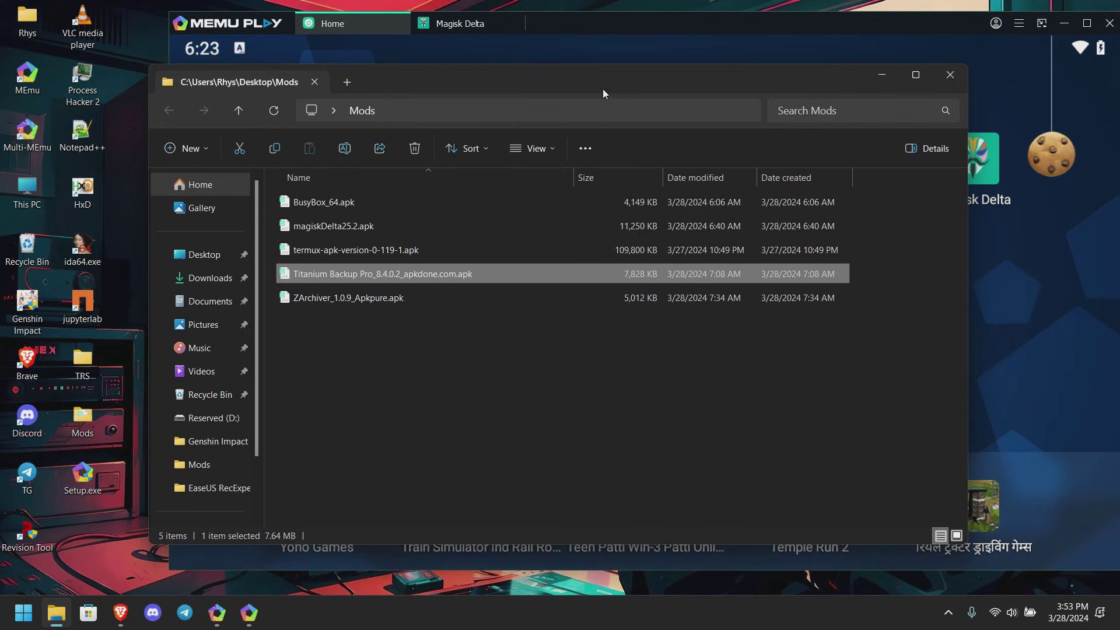
{"action": "left_click", "coordinate": [881, 74]}
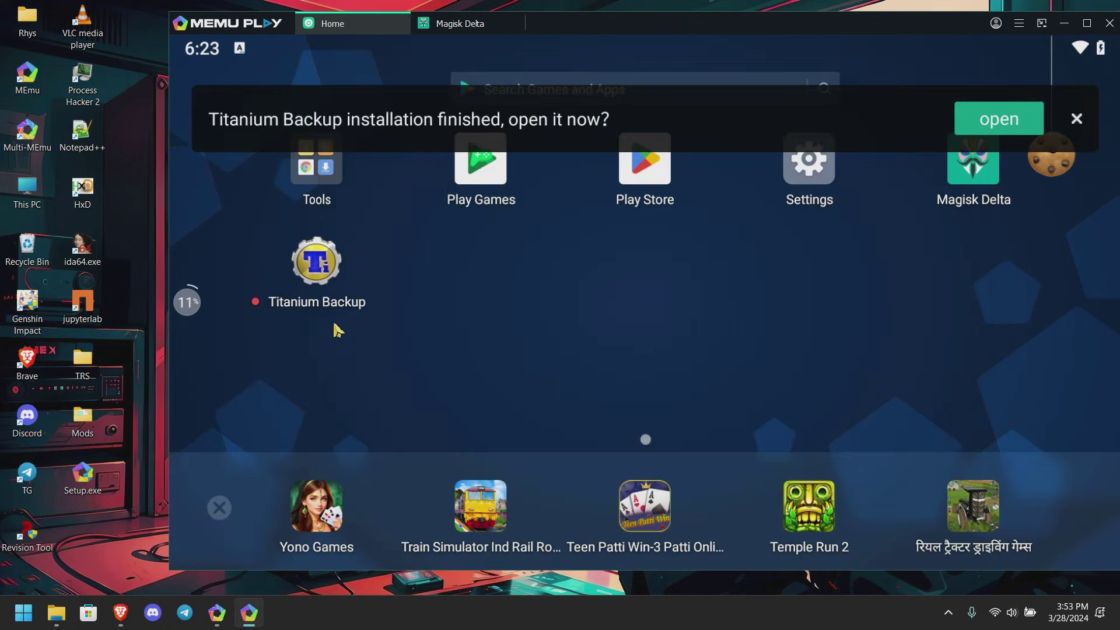
Install termux-apk-version-0-119-1.apk from the Mods folder into the emulator.
{"action": "double_click", "coordinate": [82, 420]}
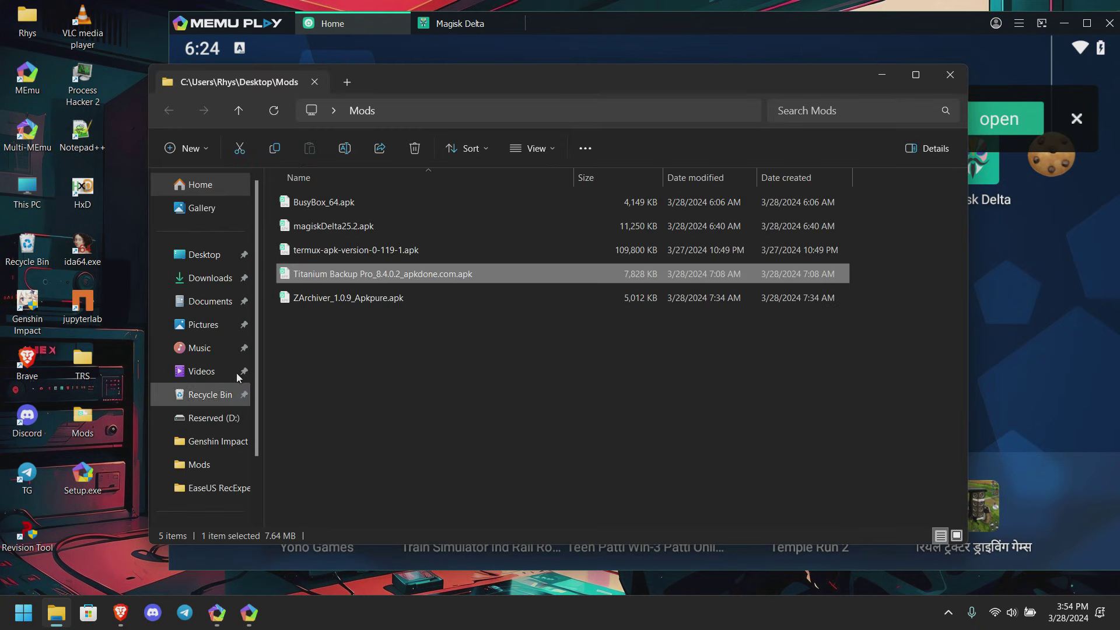
{"action": "left_click", "coordinate": [352, 255]}
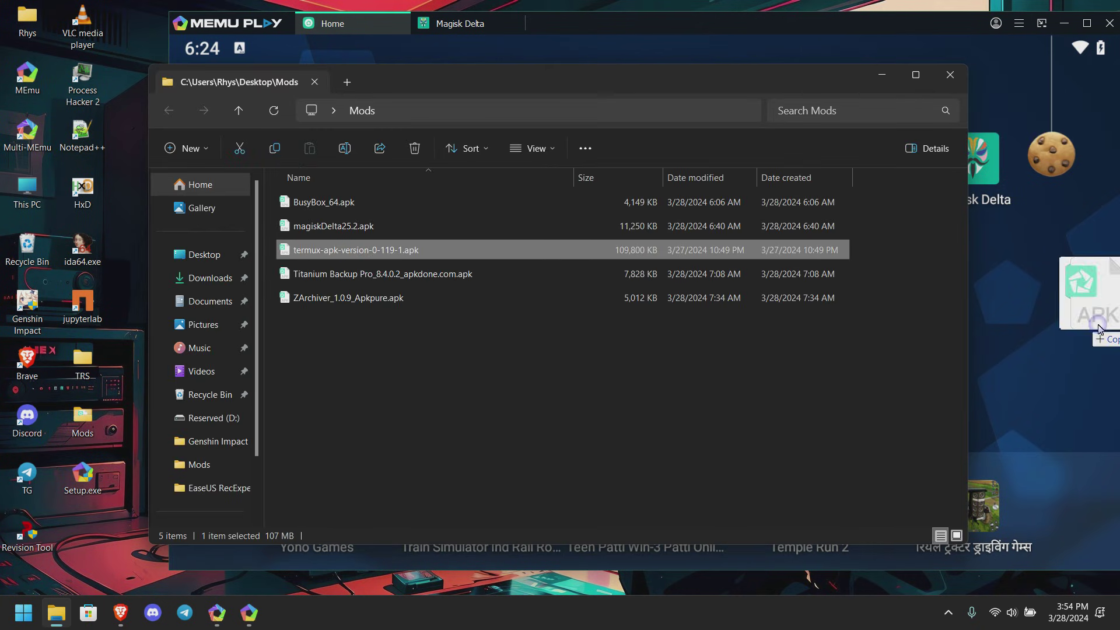
{"action": "left_click", "coordinate": [871, 79]}
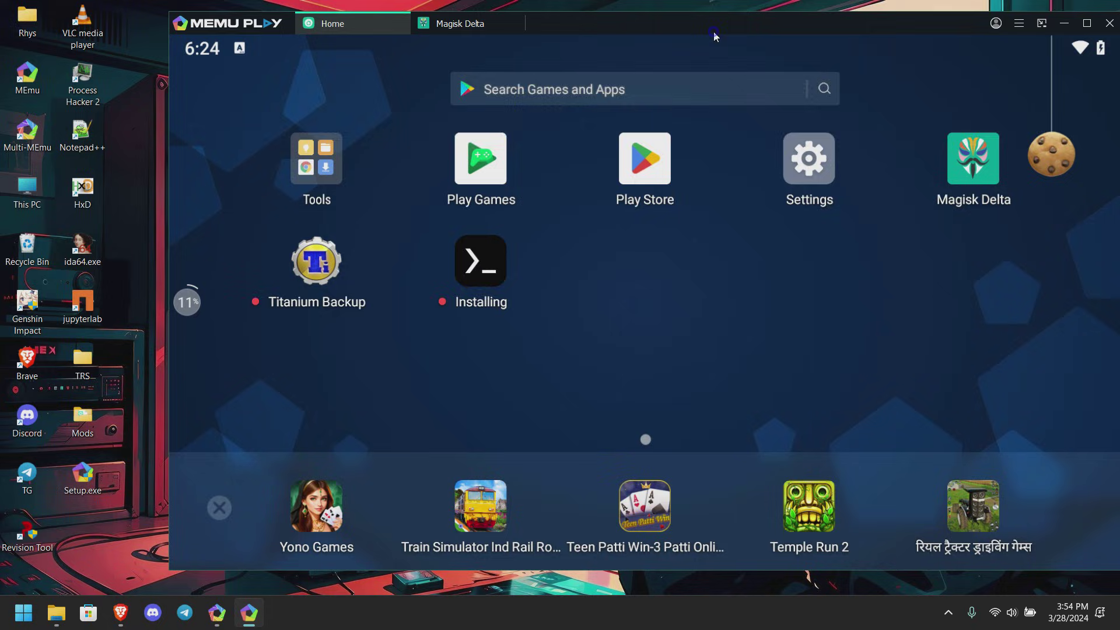
Open Termux, run su in its terminal and grant the app superuser access forever.
{"action": "left_click", "coordinate": [503, 260]}
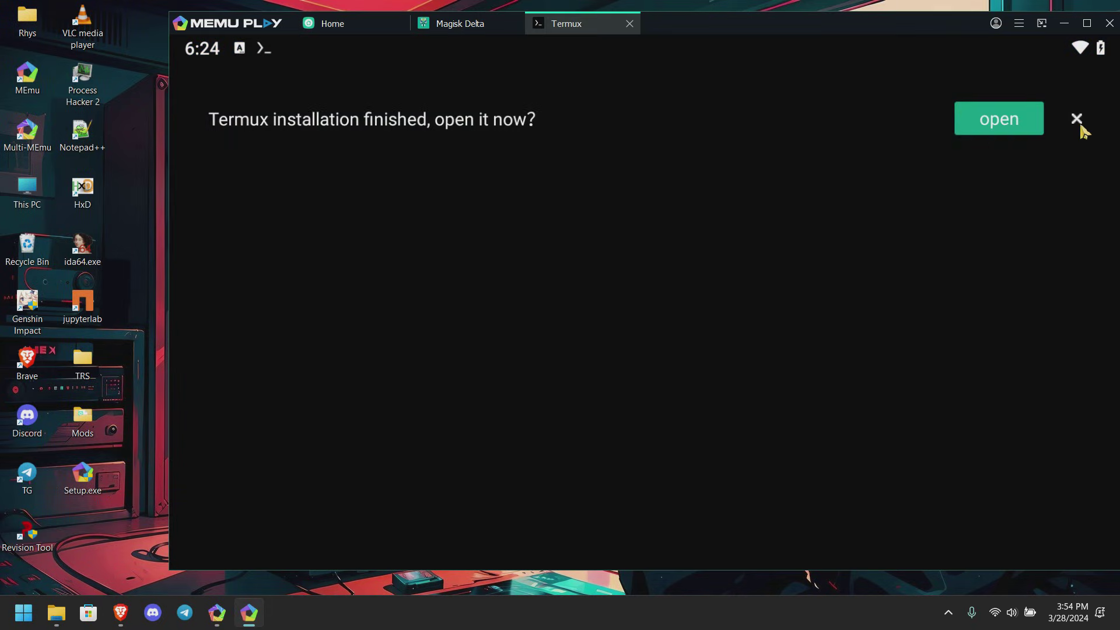
{"action": "left_click", "coordinate": [1077, 122]}
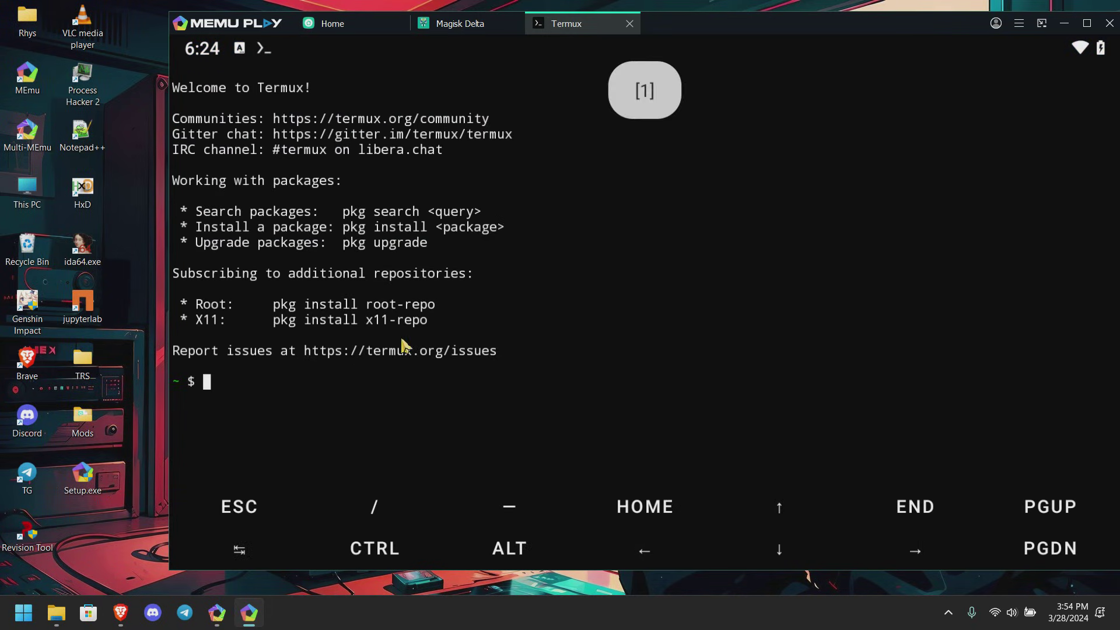
{"action": "type", "text": "su"}
{"action": "key", "text": "Return"}
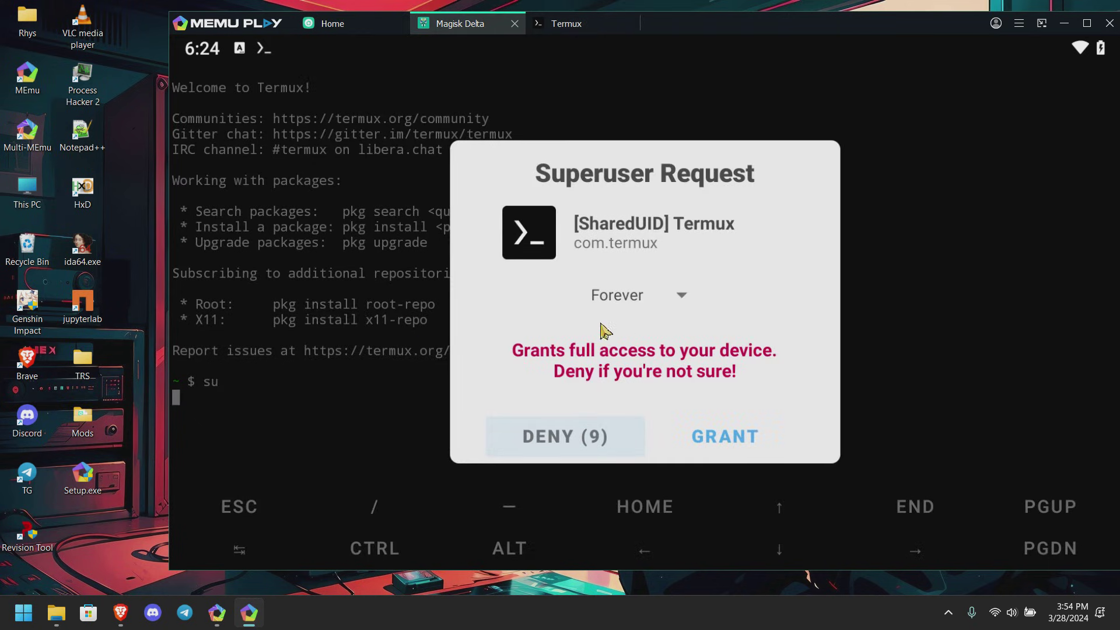
{"action": "left_click", "coordinate": [737, 440]}
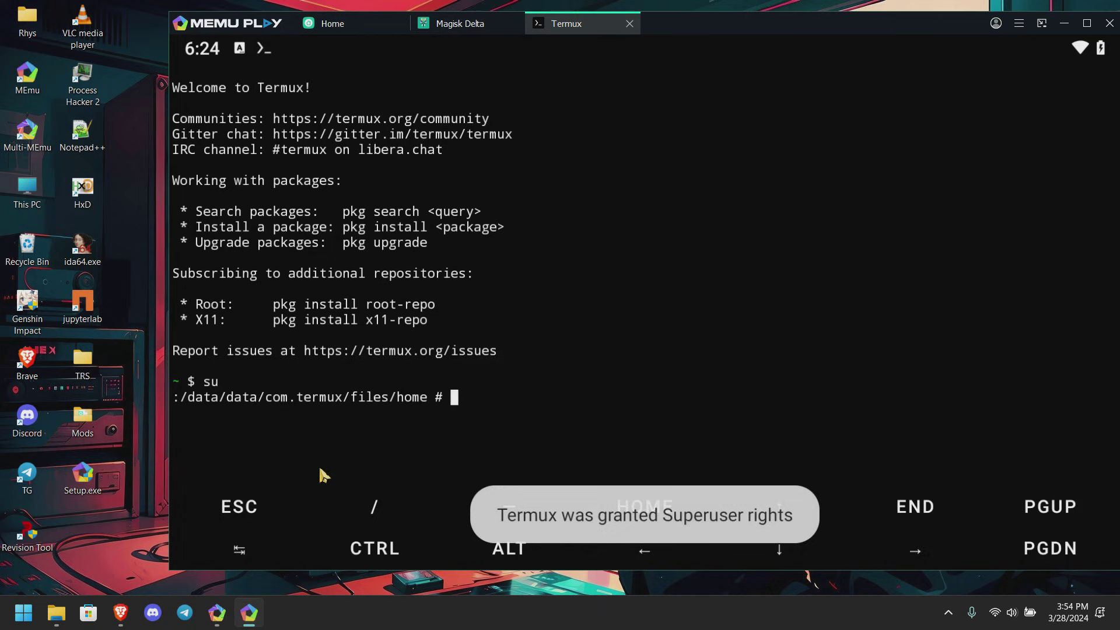